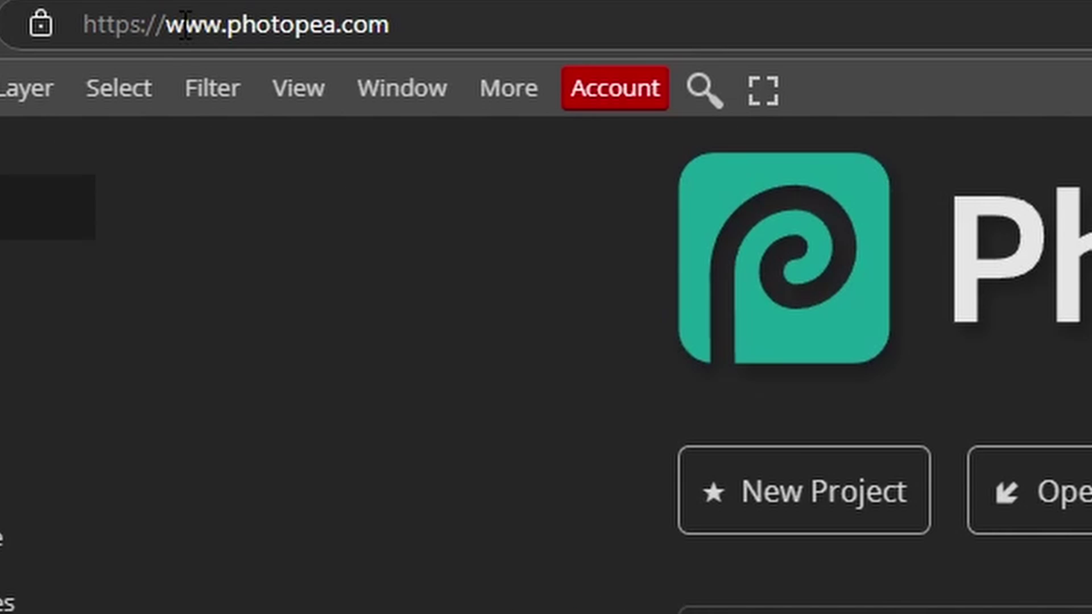
# Step: Create a new blank project at 1920 × 1080 pixels, 100 pixels per inch, with a white background
pyautogui.moveTo(495, 32); pyautogui.dragTo(85, 29)
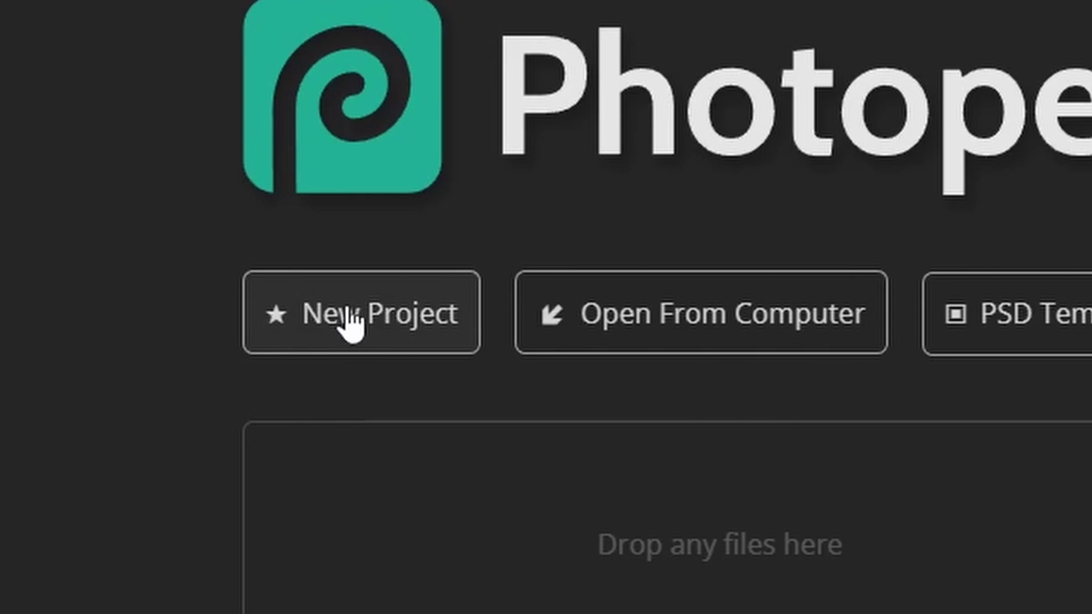
pyautogui.click(390, 146)
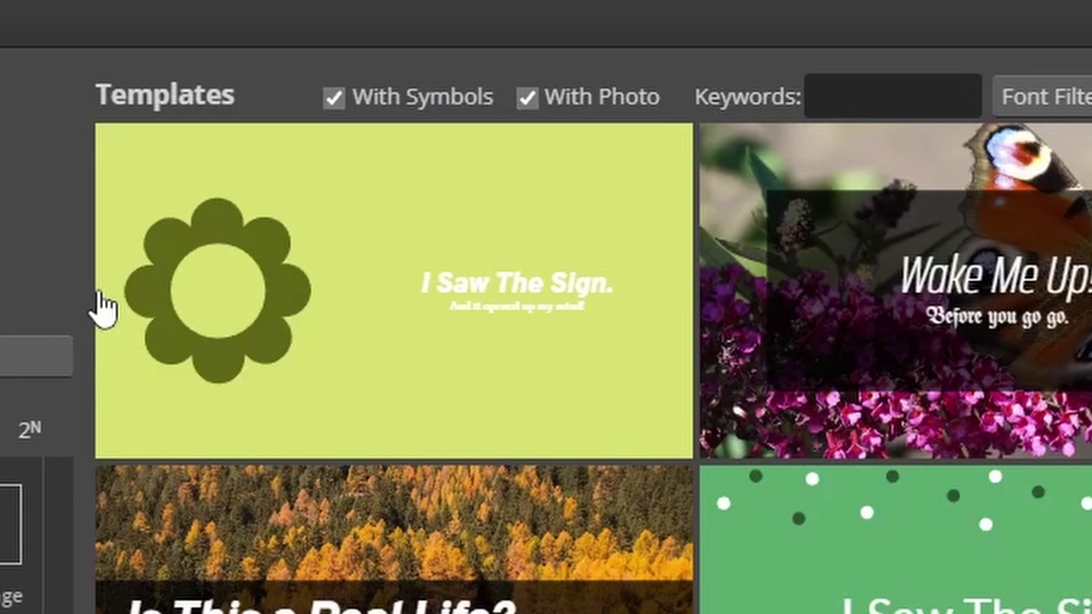
pyautogui.click(170, 242)
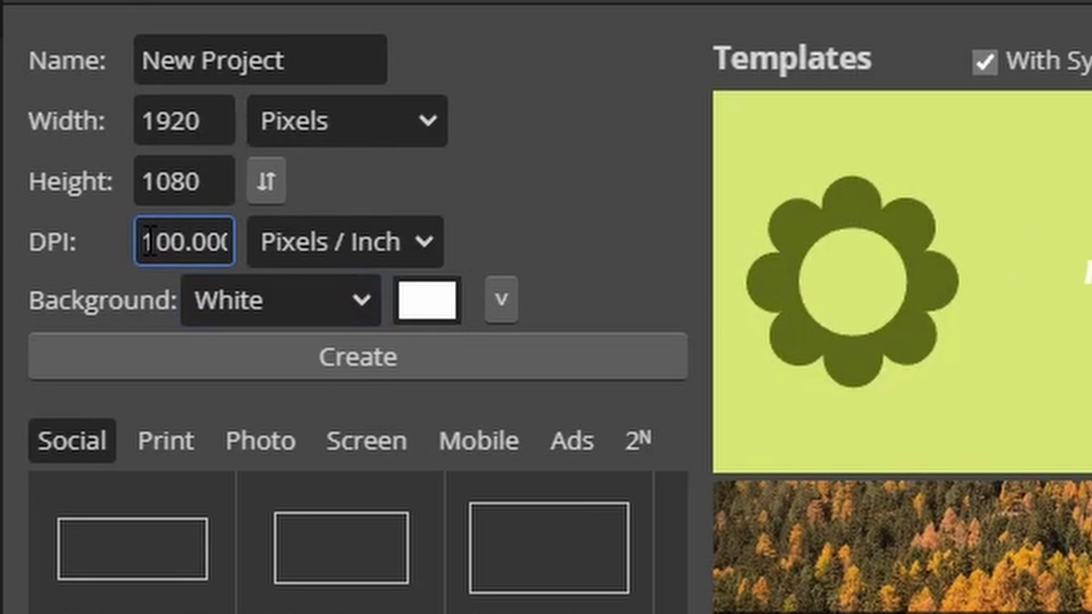
pyautogui.moveTo(146, 242); pyautogui.dragTo(74, 232)
pyautogui.click(194, 247)
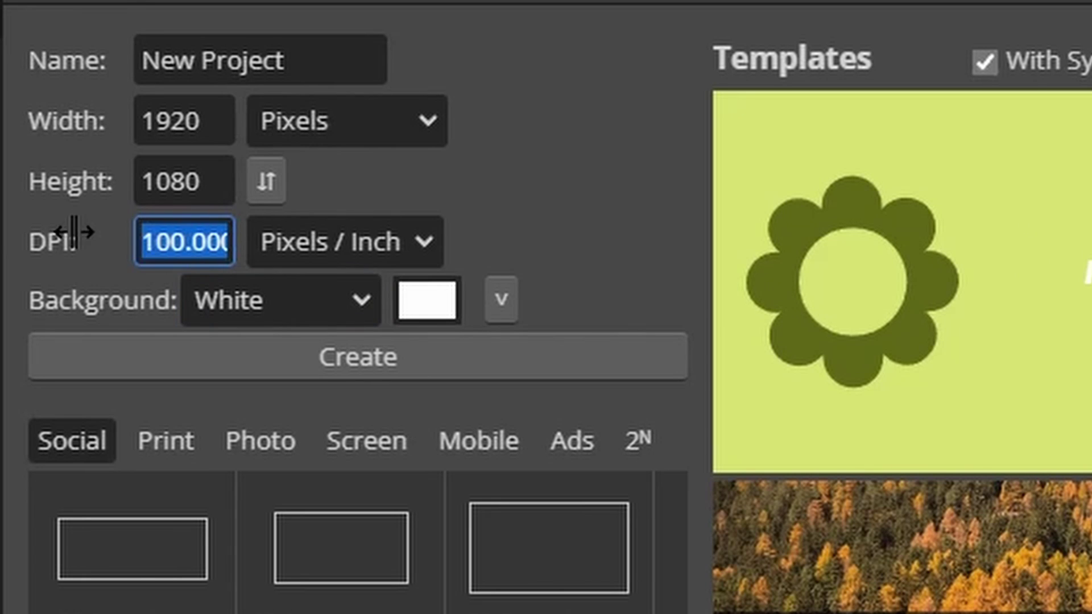
pyautogui.click(313, 149)
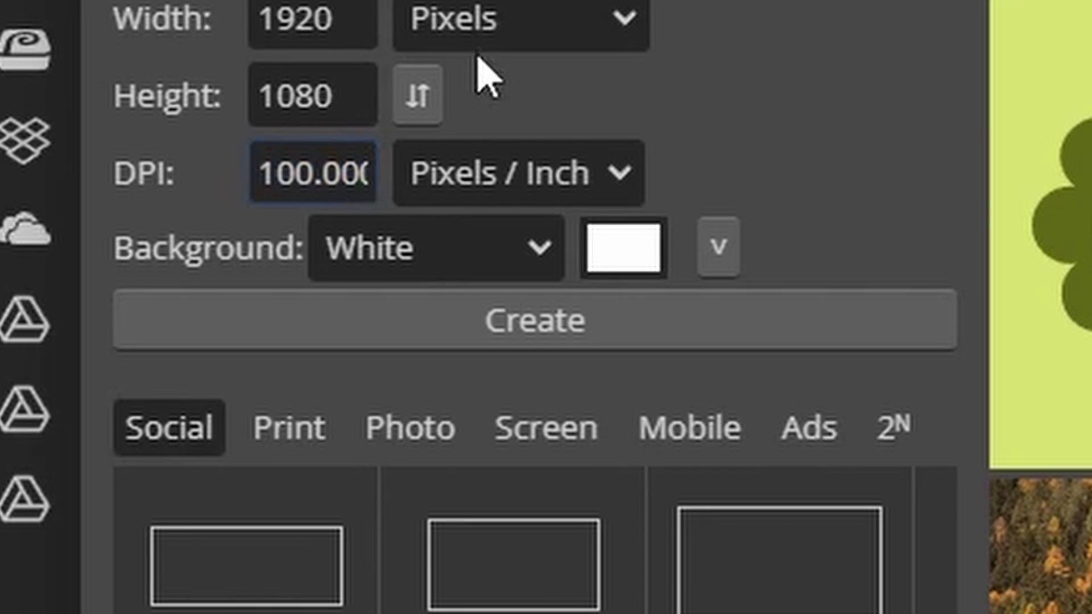
pyautogui.click(334, 29)
pyautogui.moveTo(334, 29); pyautogui.dragTo(164, 25)
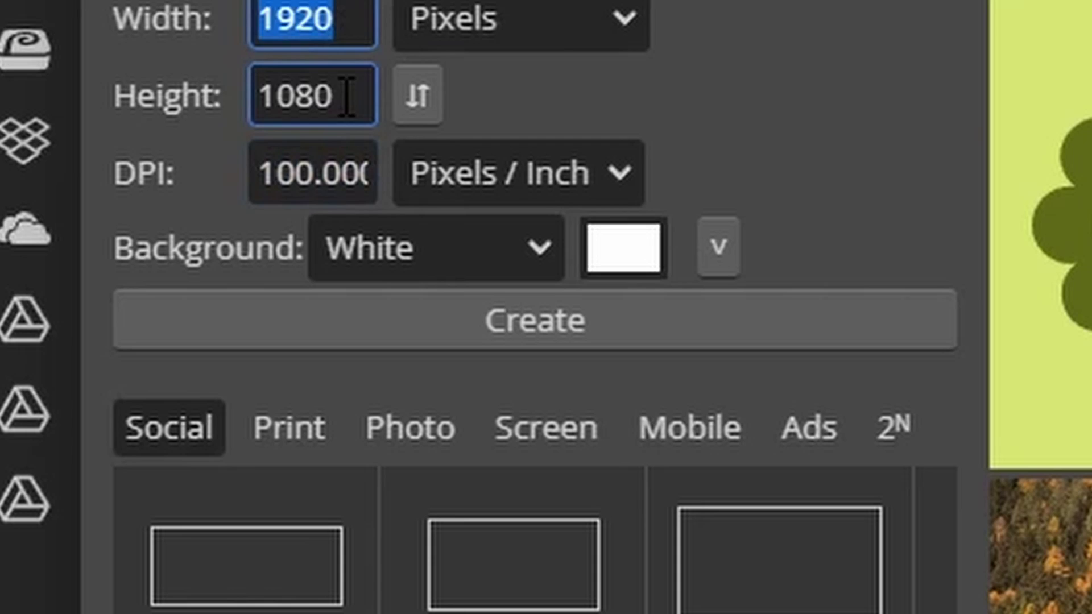
pyautogui.moveTo(346, 97); pyautogui.dragTo(205, 100)
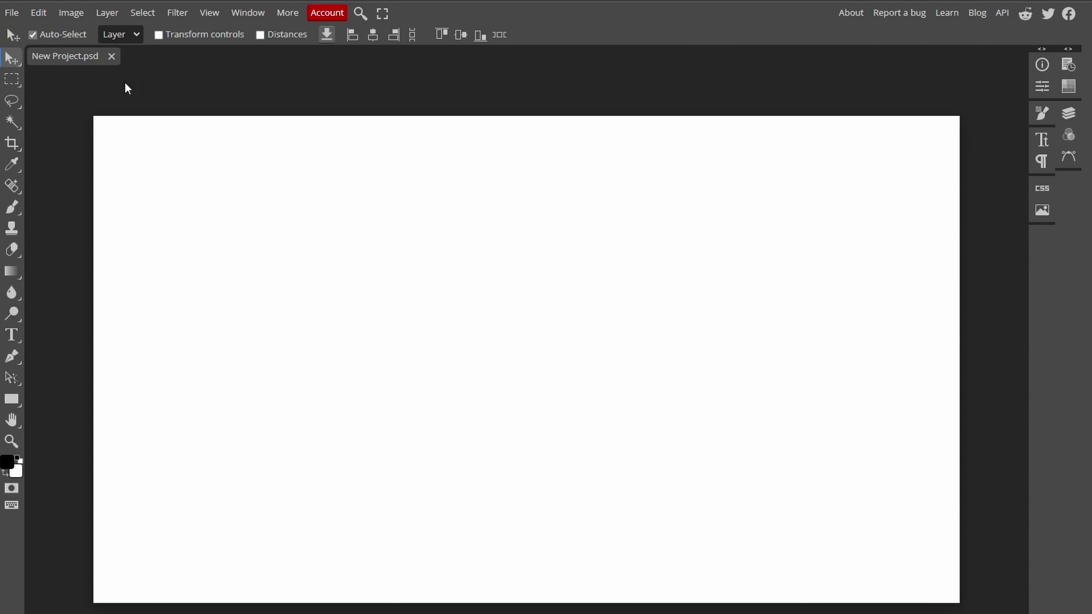
# Step: Paste the copied Roblox artwork into the document as a new layer and show the layer list
pyautogui.click(38, 12)
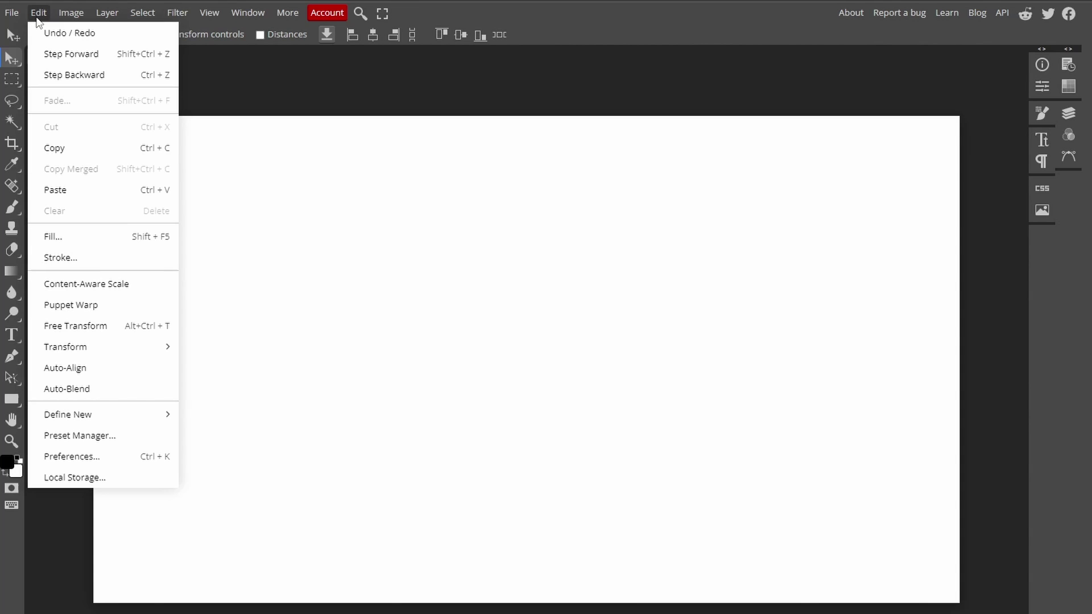
pyautogui.click(102, 191)
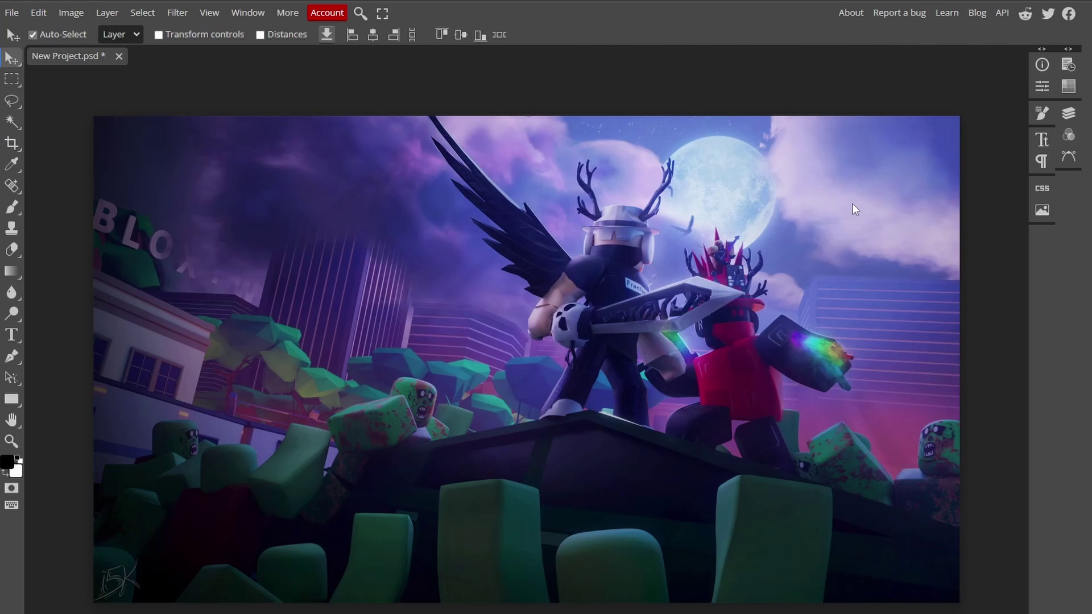
pyautogui.click(1069, 116)
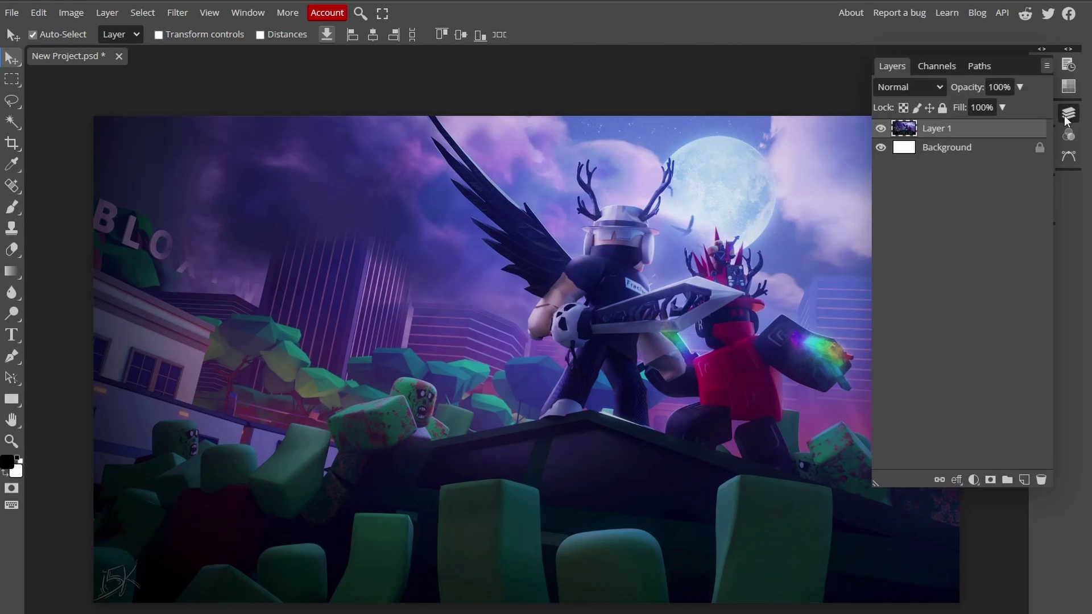
# Step: Try toggling Layer 1's visibility and shifting the artwork, and undo the move
pyautogui.click(881, 128)
pyautogui.click(880, 128)
pyautogui.moveTo(580, 214); pyautogui.dragTo(588, 238)
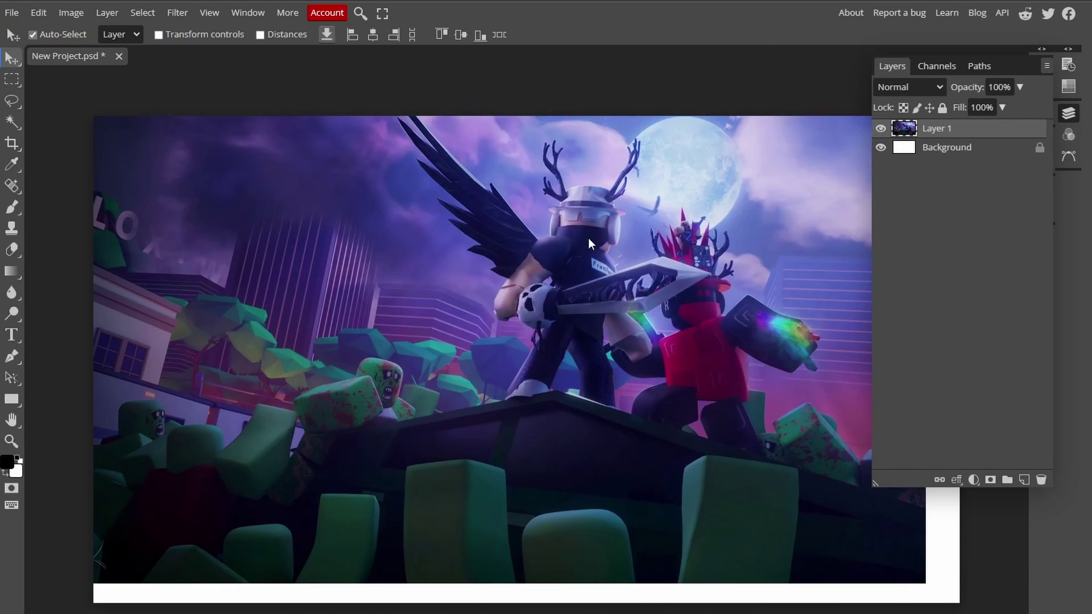
pyautogui.hotkey('ctrl', 'z')
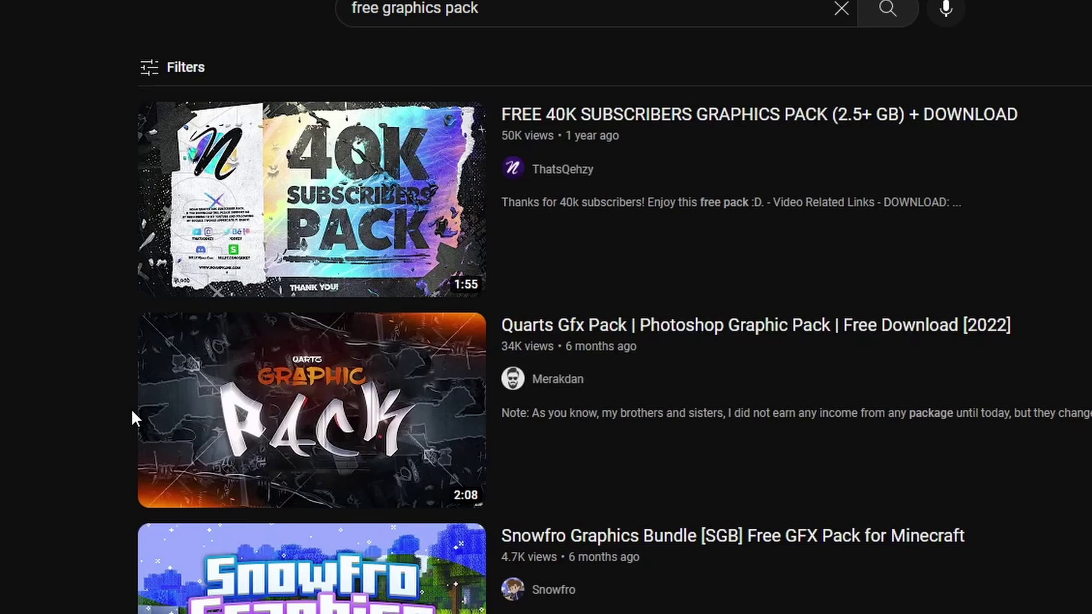
# Step: Browse the YouTube results for "free graphics pack" and the user interface assets on the GUI store page
pyautogui.scroll(-5, 131, 409)
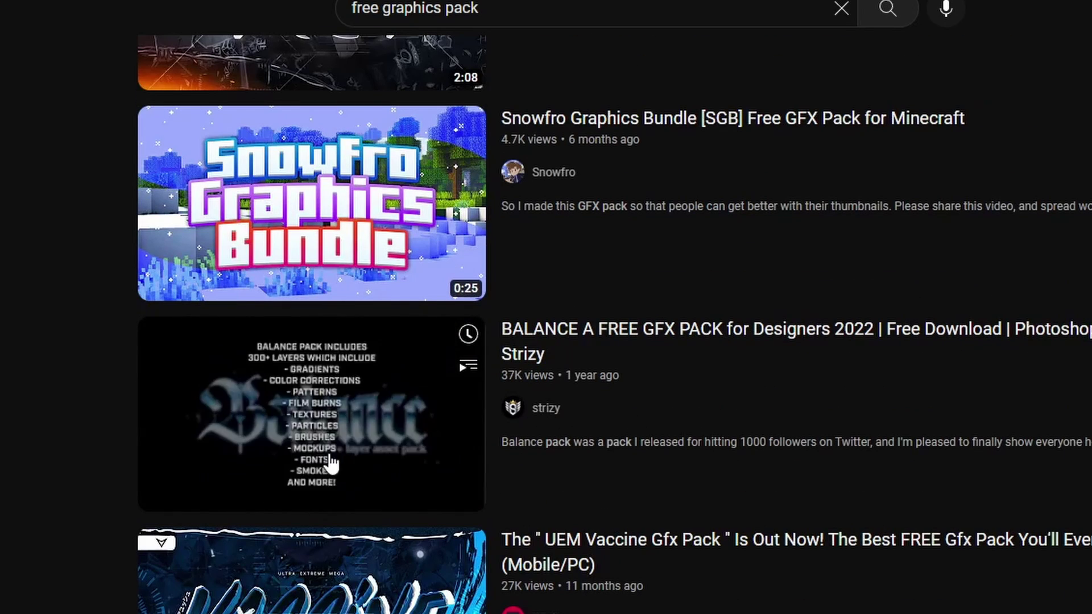
pyautogui.scroll(-12, 68, 519)
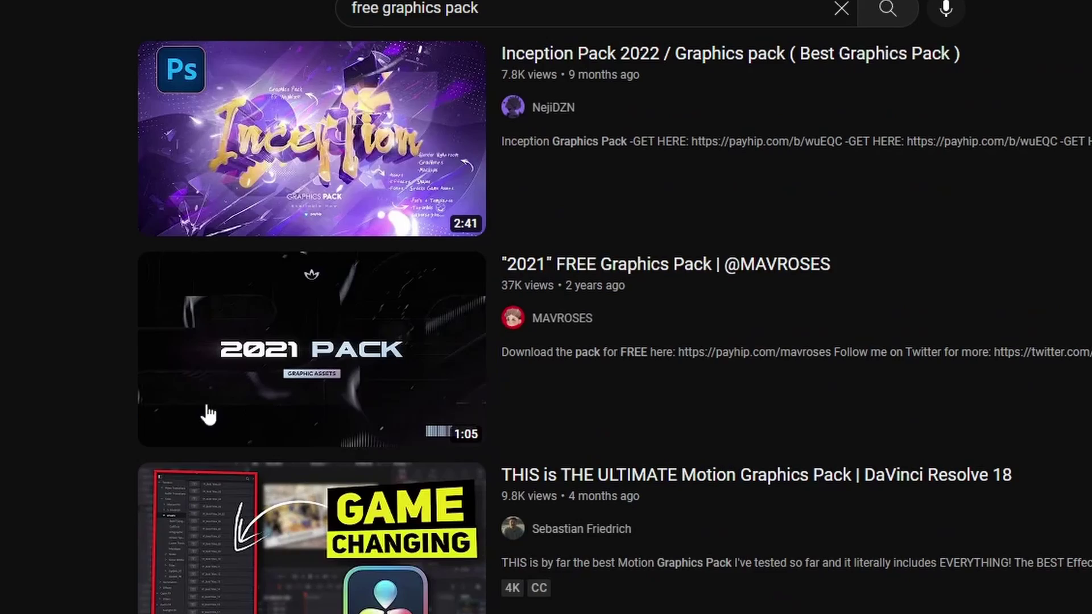
pyautogui.scroll(8, 60, 538)
pyautogui.scroll(10, 57, 546)
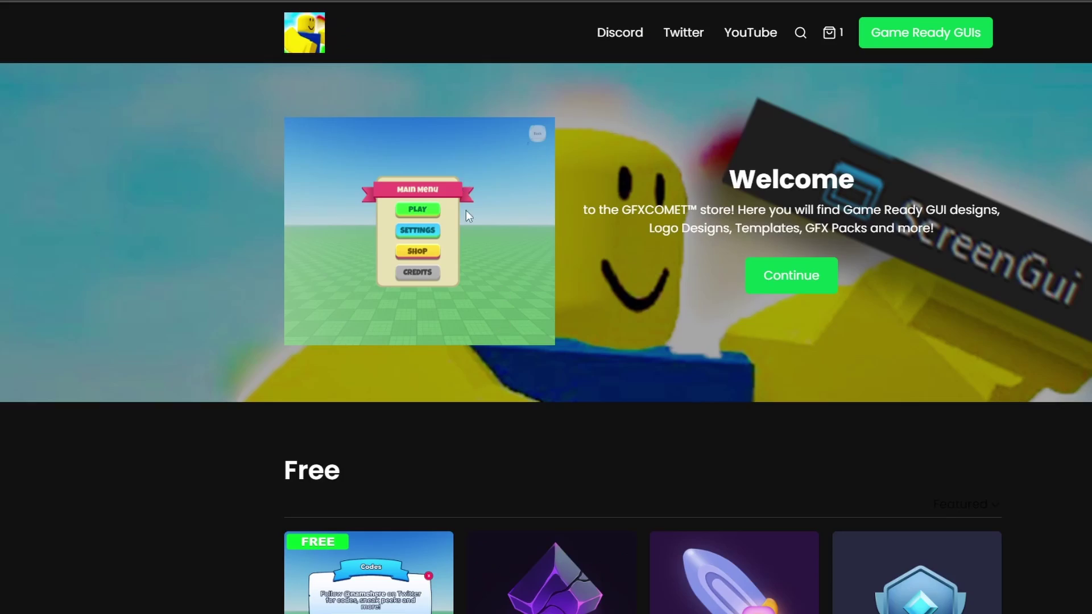
pyautogui.scroll(-20, 490, 301)
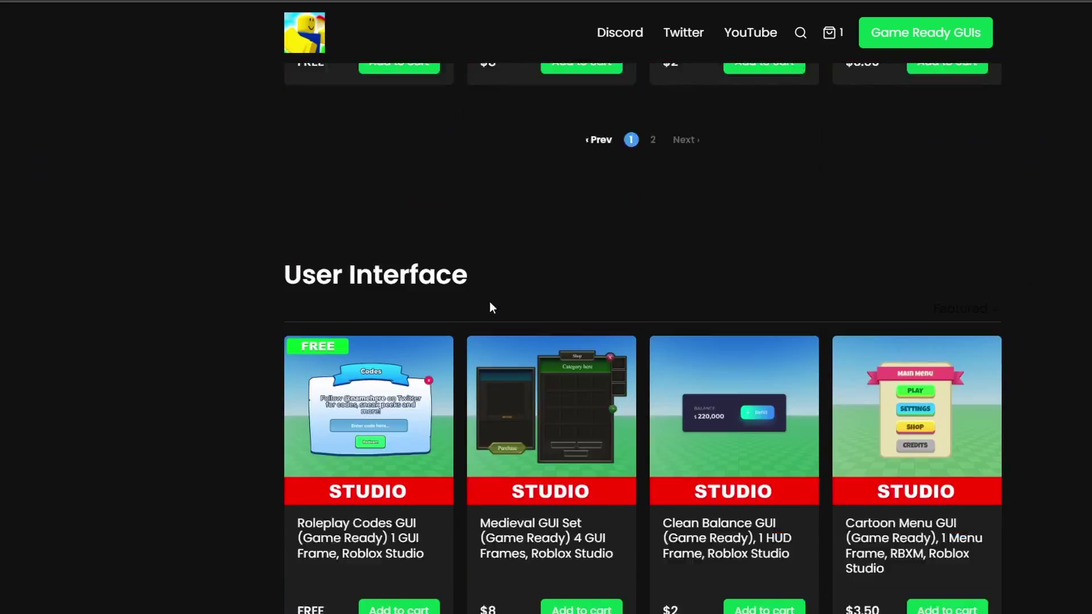
pyautogui.scroll(-8, 490, 307)
pyautogui.scroll(3, 487, 309)
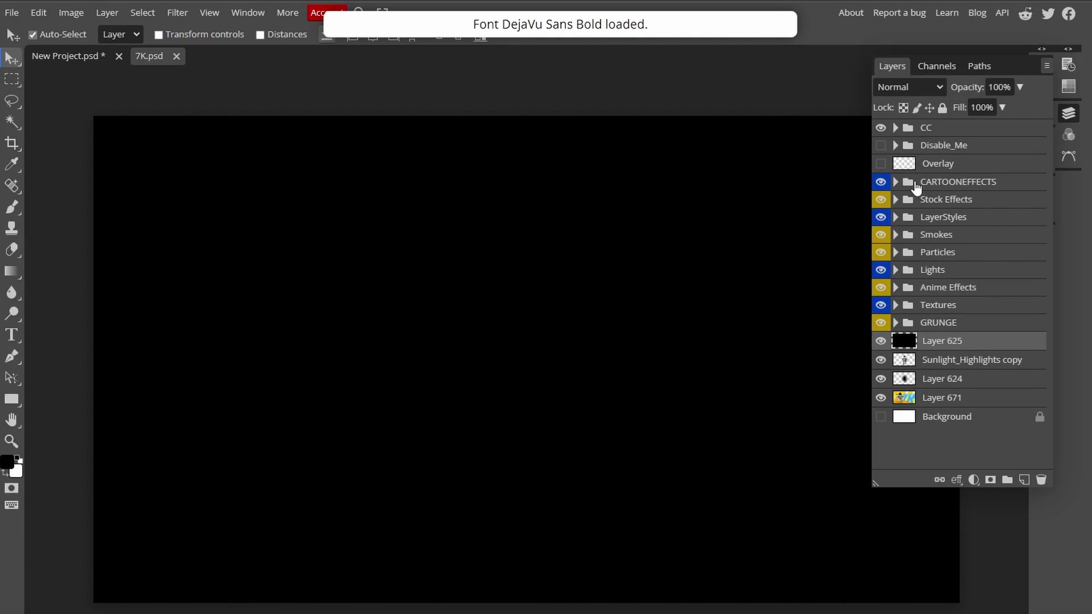
# Step: Check the artwork beneath the black Layer 625 in 7K.psd and expand the ELECTRICIDAD group inside CARTOONEFFECTS
pyautogui.click(881, 342)
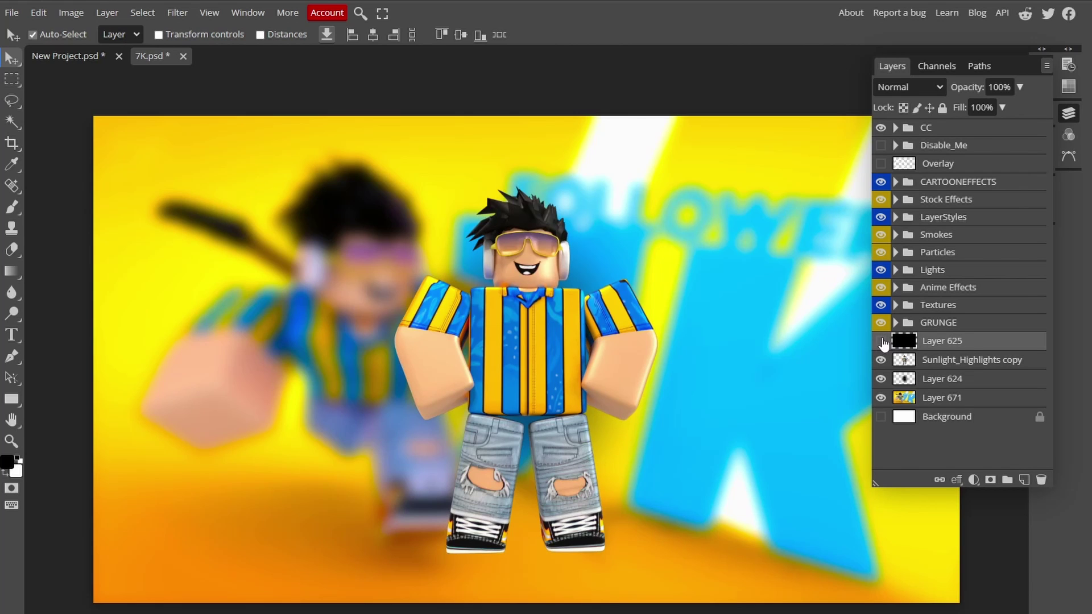
pyautogui.click(882, 341)
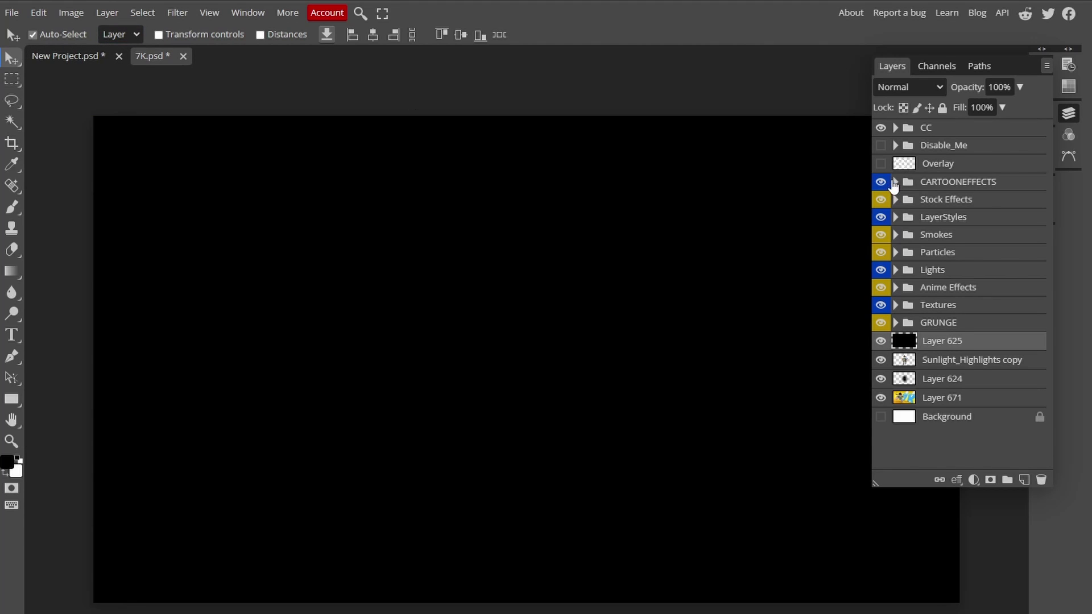
pyautogui.click(896, 182)
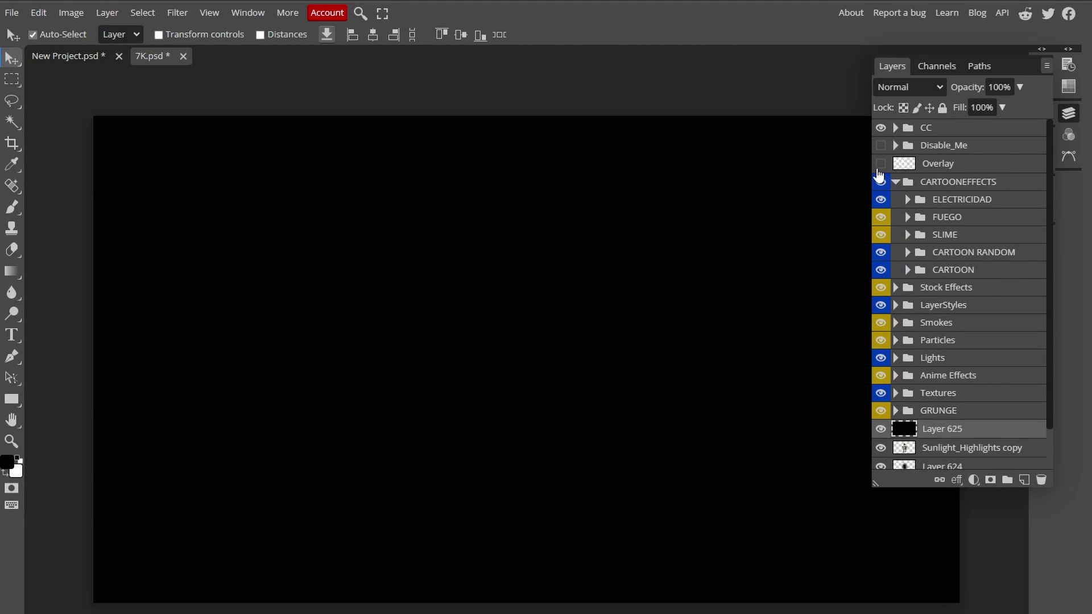
pyautogui.click(909, 201)
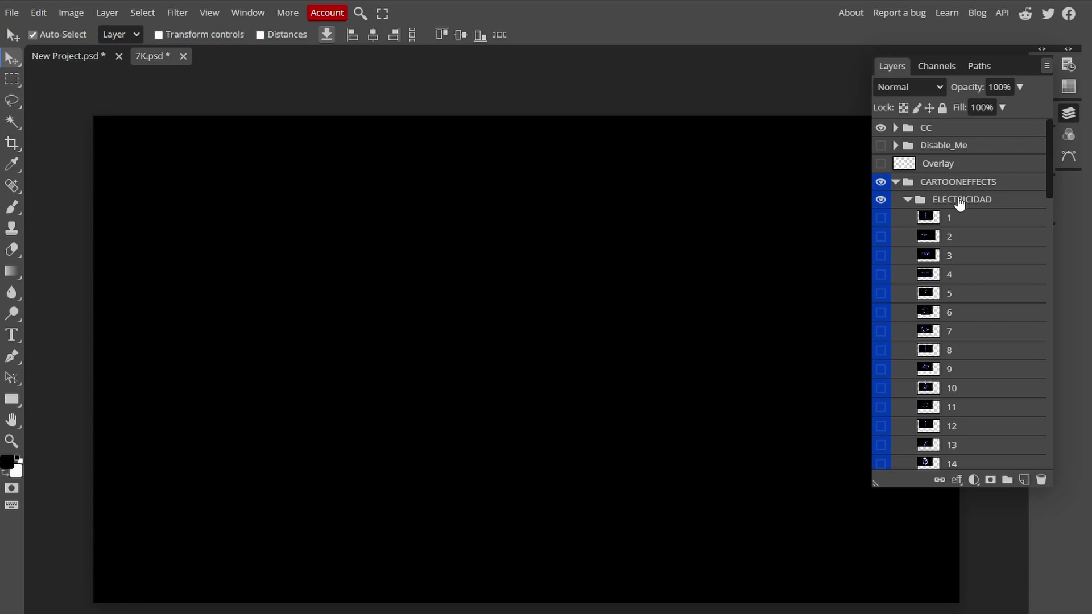
# Step: Preview the electricity effects on layers 1 to 7 of the ELECTRICIDAD group one by one, hiding each again
pyautogui.click(880, 218)
pyautogui.click(880, 218)
pyautogui.click(882, 237)
pyautogui.click(881, 237)
pyautogui.click(881, 256)
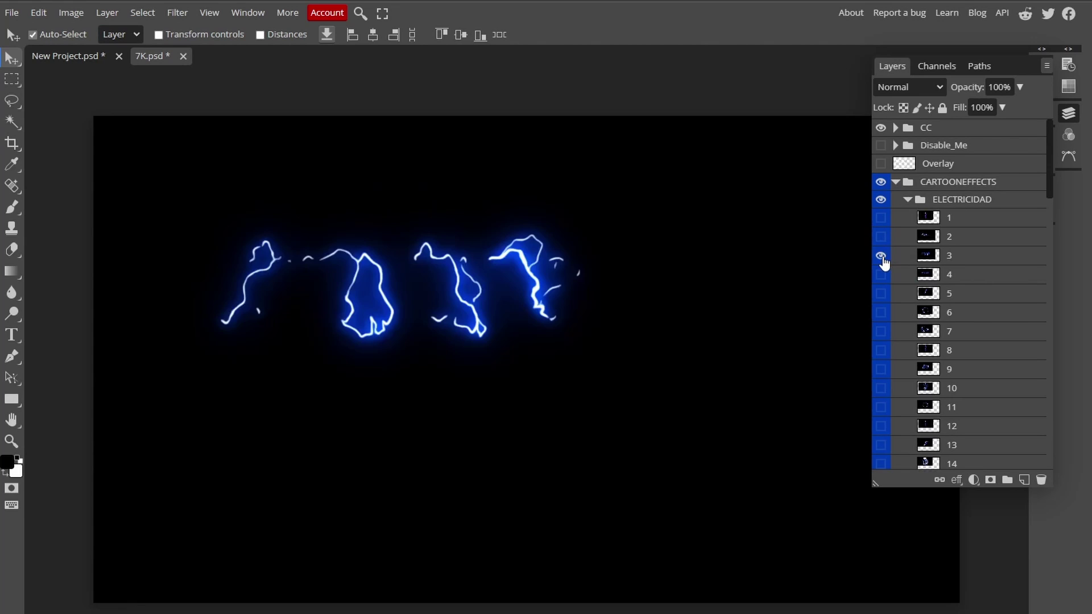
pyautogui.click(882, 256)
pyautogui.click(881, 275)
pyautogui.click(881, 275)
pyautogui.click(881, 294)
pyautogui.click(881, 295)
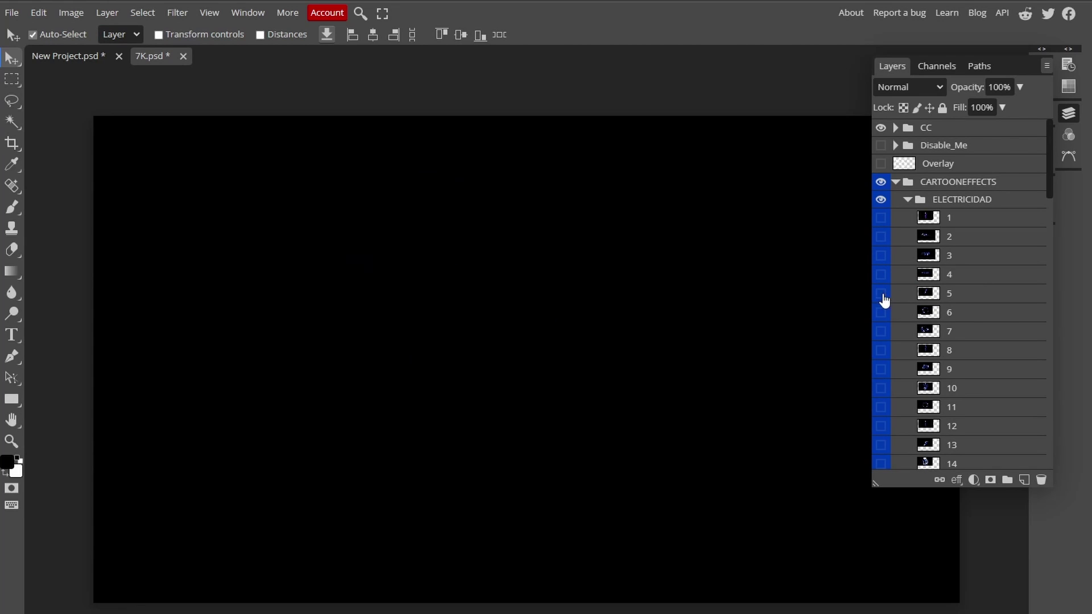
pyautogui.click(881, 313)
pyautogui.click(881, 313)
pyautogui.click(882, 332)
pyautogui.click(881, 331)
# Step: Preview the fire effects on layers 2 and 3 of the FUEGO group, hiding each again
pyautogui.click(881, 254)
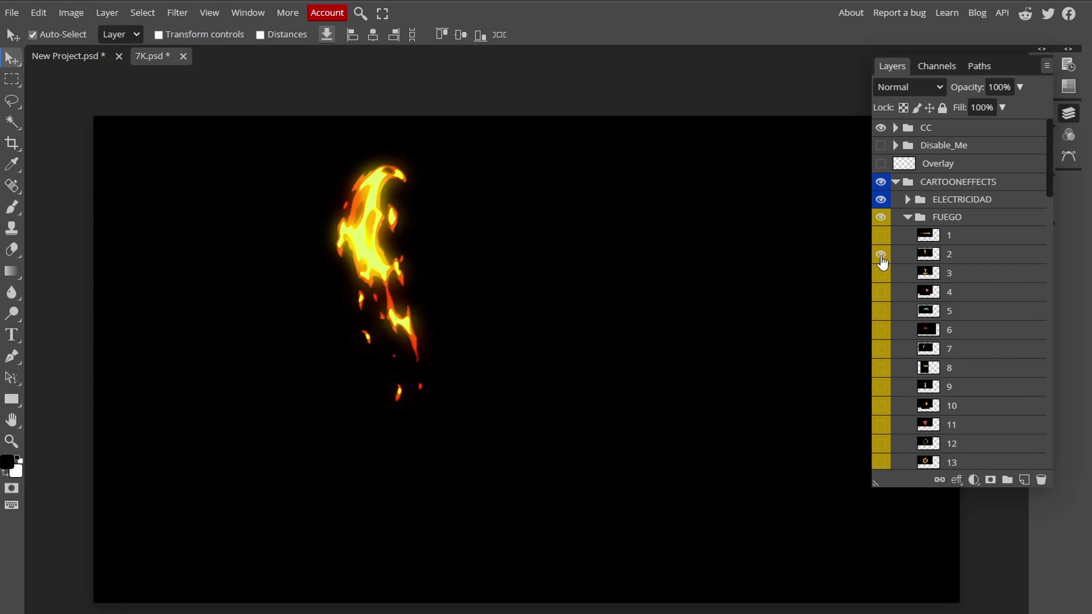
pyautogui.click(881, 254)
pyautogui.click(881, 273)
pyautogui.click(881, 273)
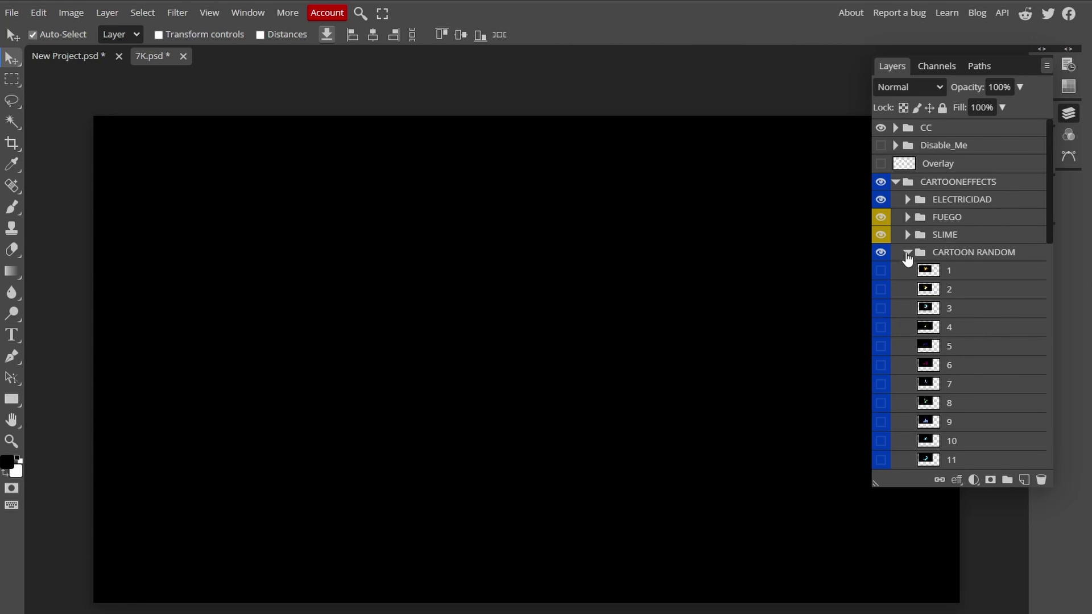
# Step: Preview layers 1 and 2 of the CARTOON group, hiding each again and collapsing the group
pyautogui.click(908, 252)
pyautogui.click(908, 270)
pyautogui.click(893, 288)
pyautogui.click(881, 288)
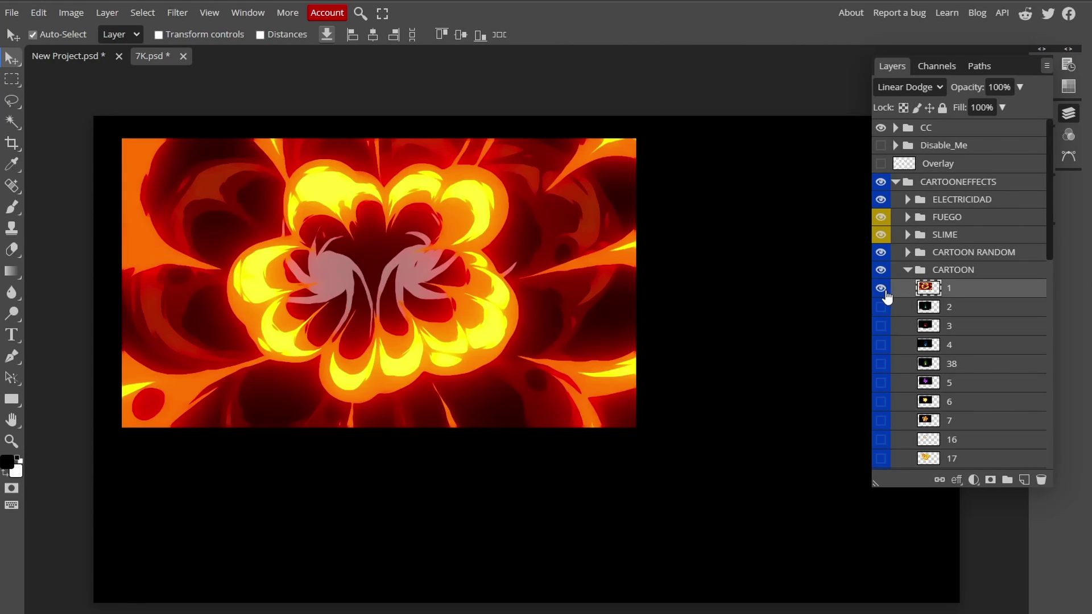
pyautogui.click(881, 288)
pyautogui.click(881, 307)
pyautogui.click(881, 308)
pyautogui.click(908, 270)
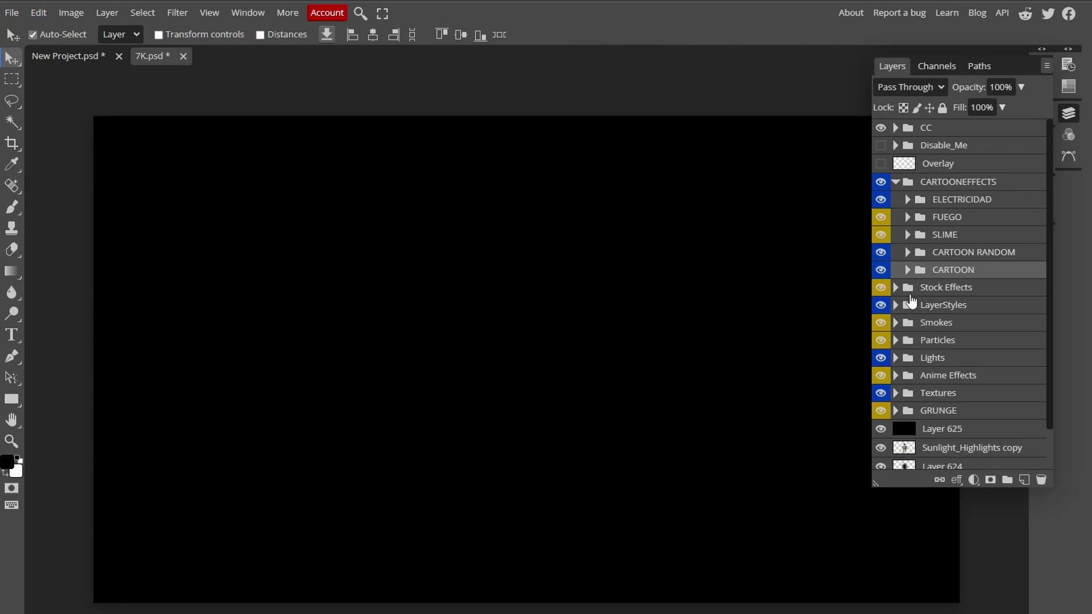
# Step: Preview Layer 713 and Layer 712 in the Stock Effects group, hiding them again and collapsing the group
pyautogui.click(896, 288)
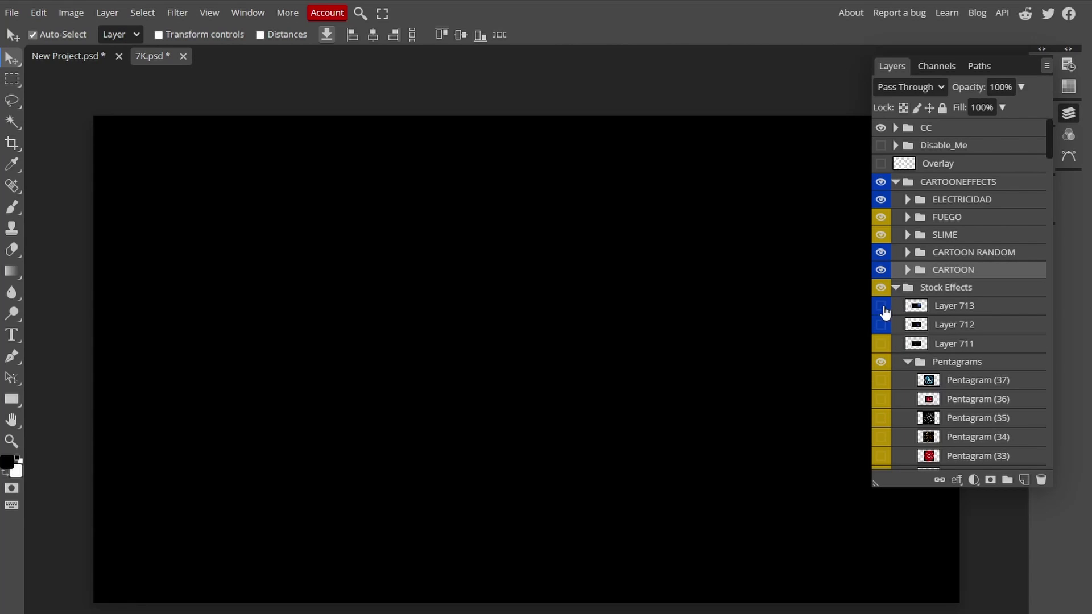
pyautogui.click(881, 306)
pyautogui.click(881, 305)
pyautogui.click(881, 325)
pyautogui.click(881, 324)
pyautogui.click(881, 324)
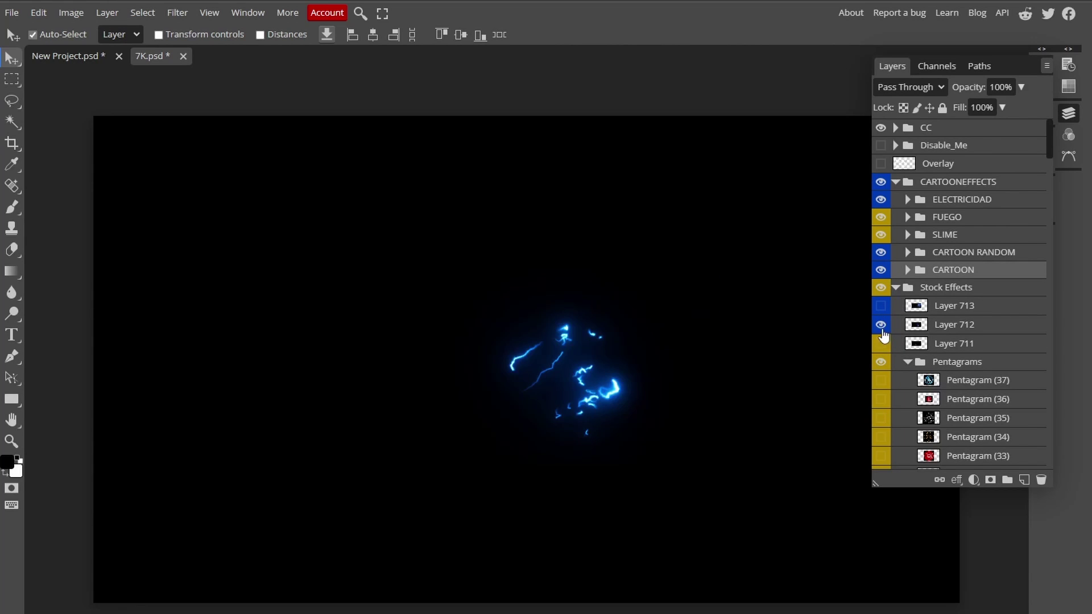
pyautogui.click(881, 324)
pyautogui.click(908, 362)
pyautogui.click(897, 288)
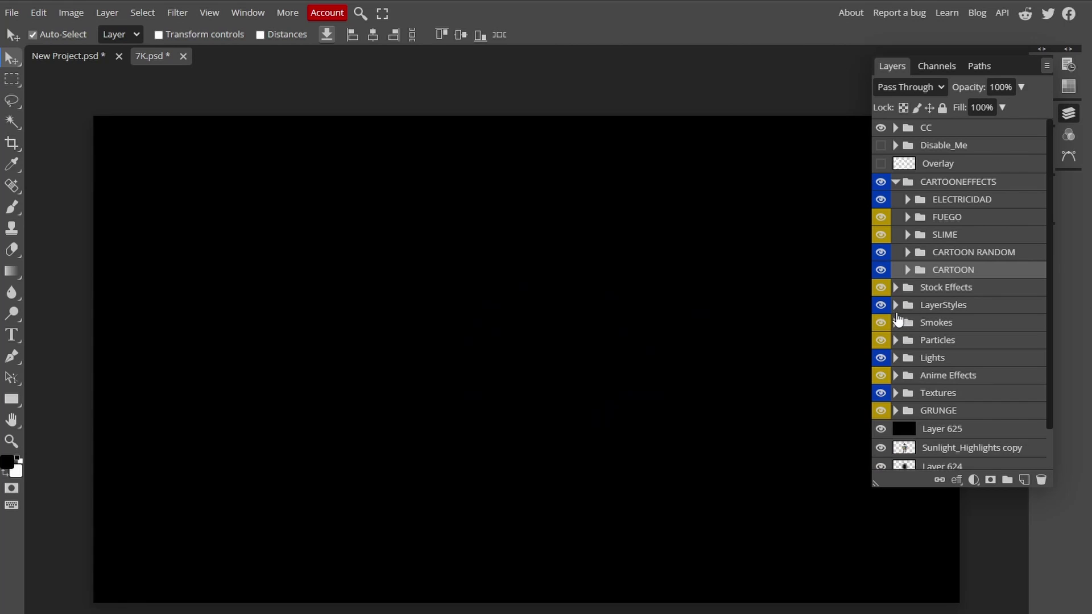
# Step: Preview the first layers of the Smokes group and look into the Particles group, leaving both collapsed
pyautogui.click(896, 323)
pyautogui.click(882, 341)
pyautogui.click(882, 341)
pyautogui.click(881, 360)
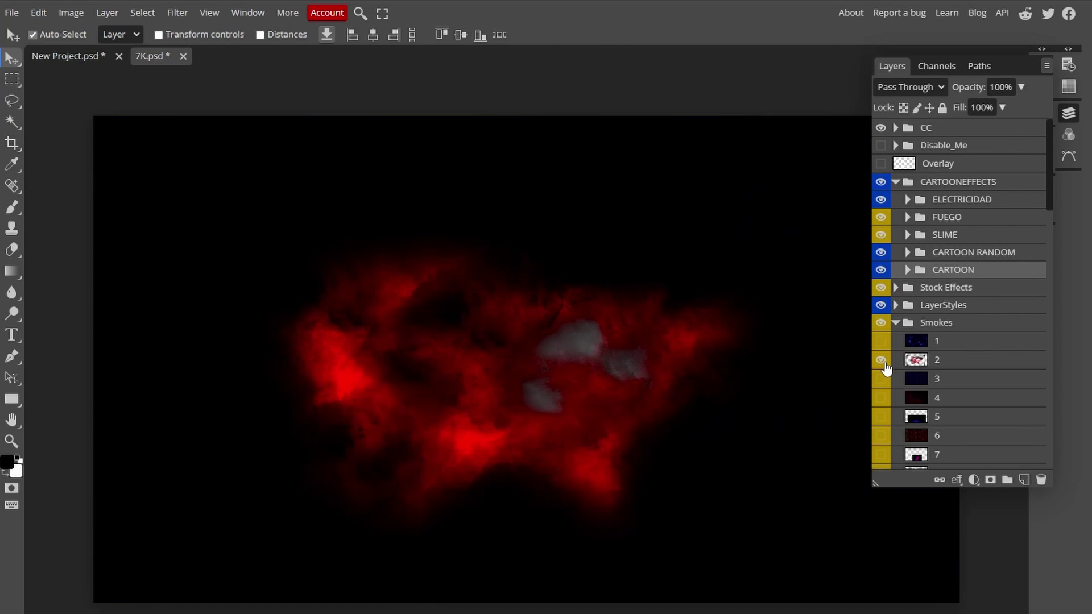
pyautogui.click(882, 360)
pyautogui.click(882, 378)
pyautogui.click(881, 378)
pyautogui.click(896, 322)
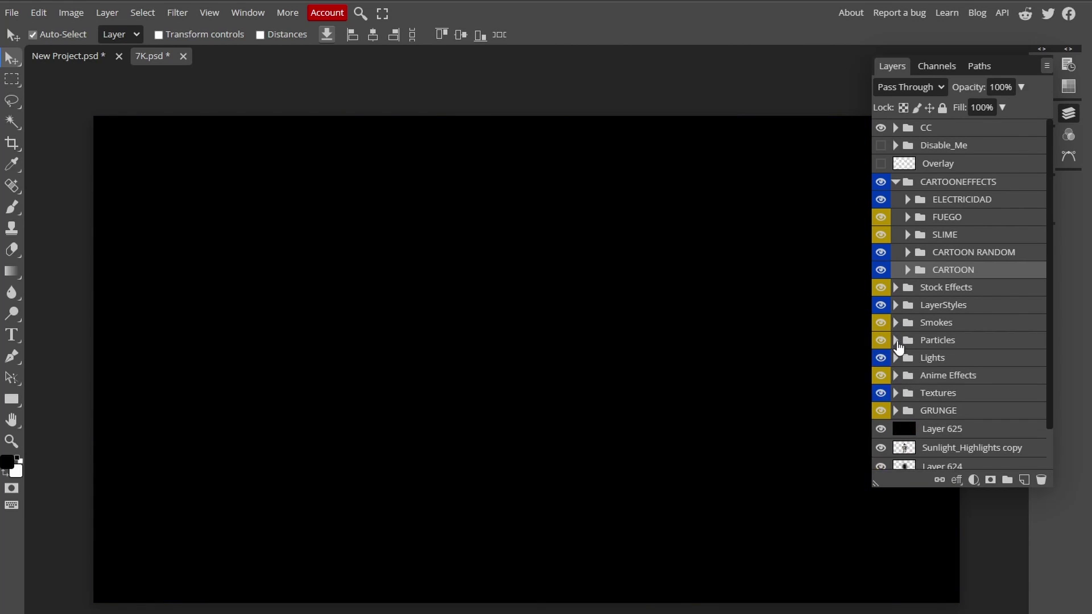
pyautogui.click(896, 340)
pyautogui.click(896, 340)
# Step: Switch back to the New Project artwork and start a Quick Selection over the winged character's hat and head
pyautogui.click(66, 57)
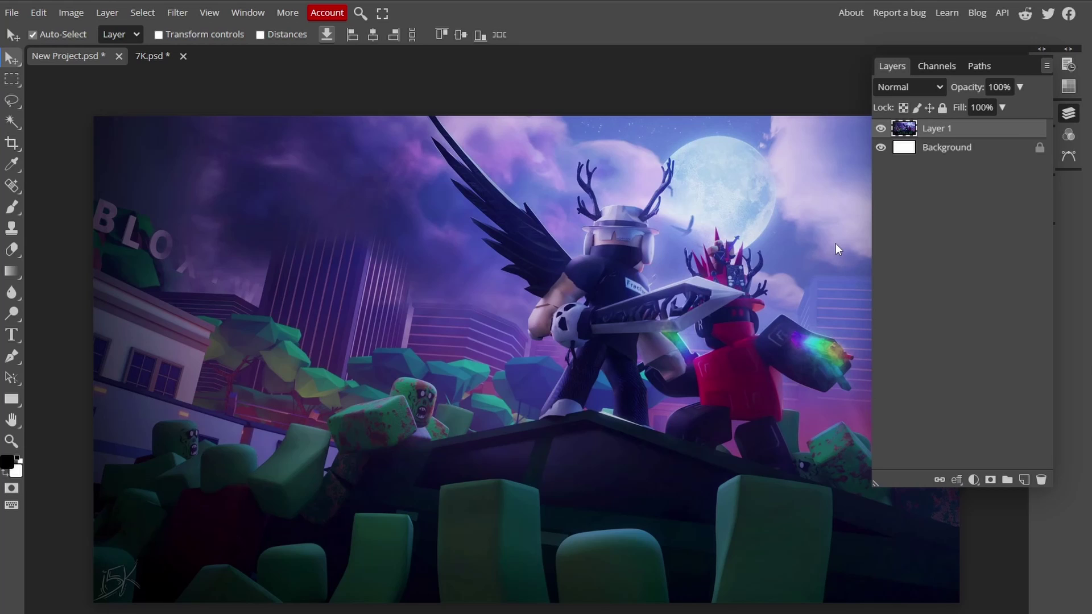
pyautogui.rightClick(12, 122)
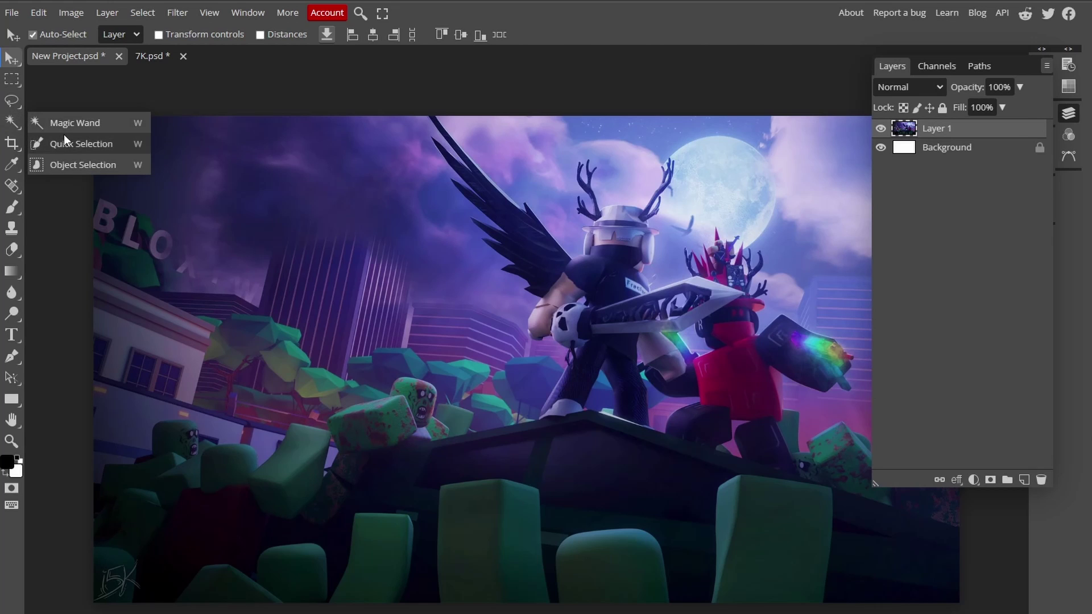
pyautogui.click(65, 149)
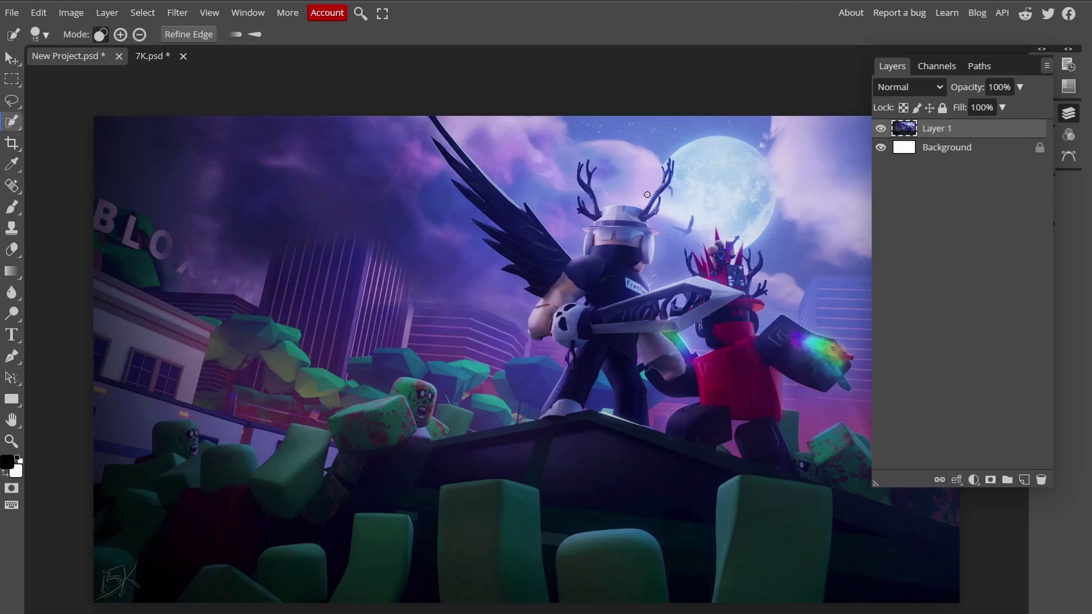
pyautogui.scroll(2, 648, 194)
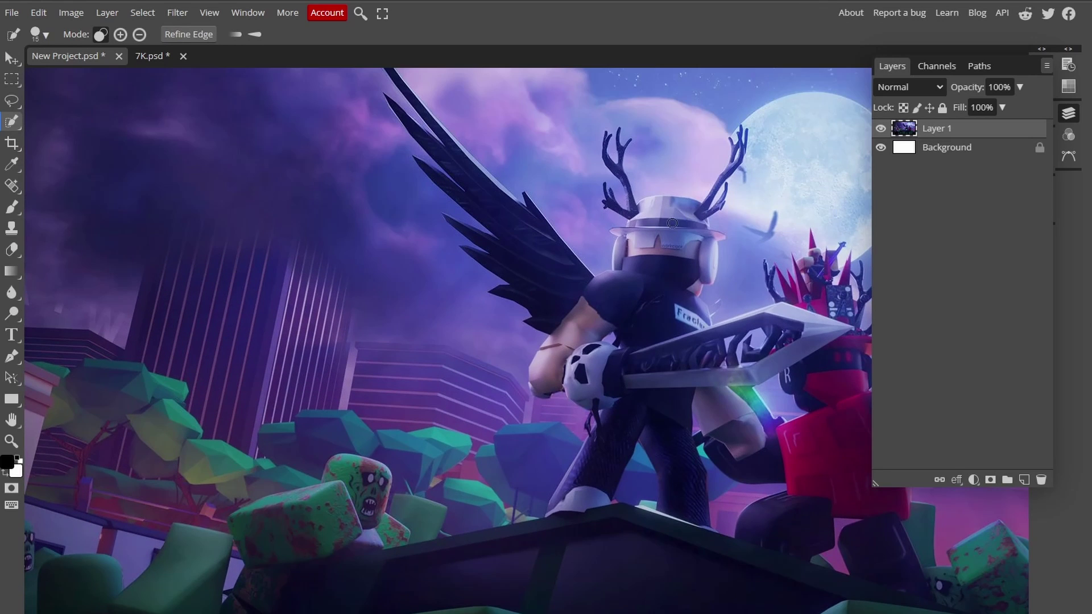
pyautogui.moveTo(672, 223)
pyautogui.mouseDown()
pyautogui.moveTo(615, 262)
pyautogui.moveTo(663, 213)
pyautogui.moveTo(657, 231)
pyautogui.mouseUp()
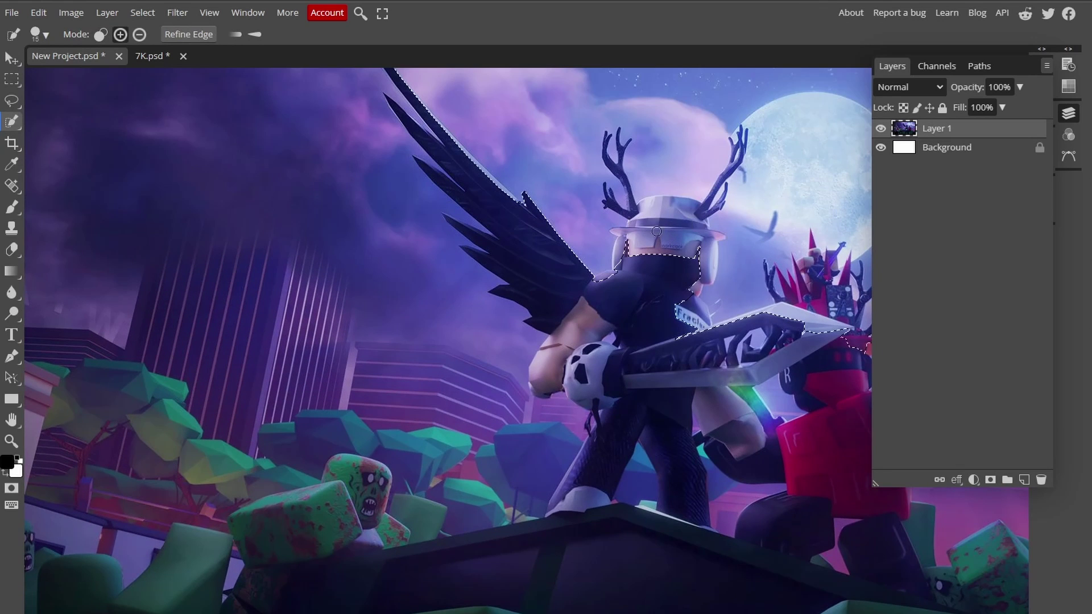
pyautogui.scroll(2, 657, 231)
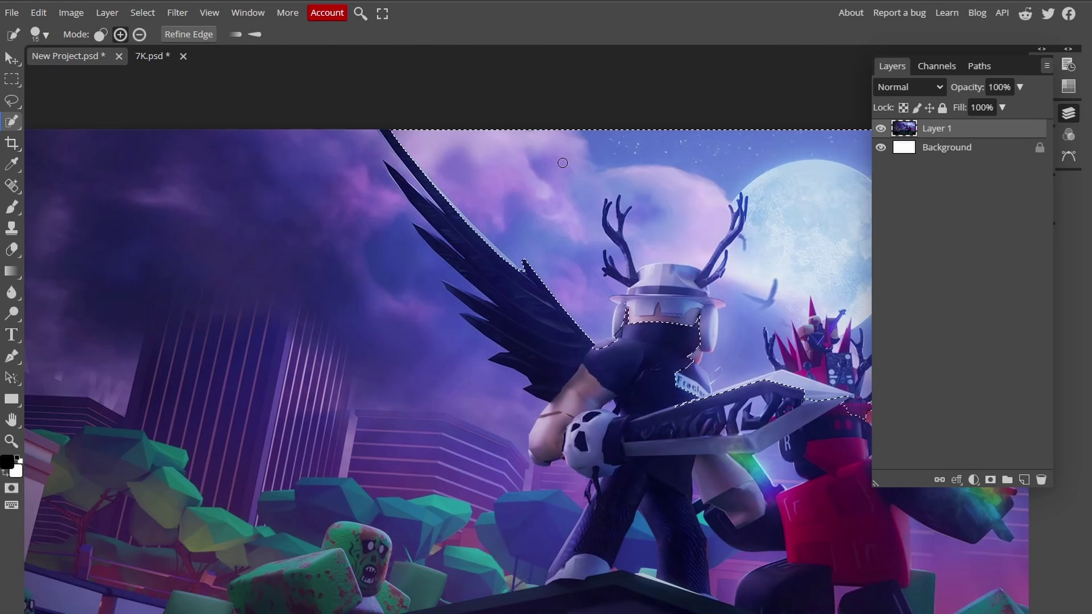
# Step: Subtract the sky and clouds around the wing and antlers from the selection
pyautogui.press('alt')
pyautogui.moveTo(534, 116)
pyautogui.mouseDown()
pyautogui.moveTo(541, 159)
pyautogui.moveTo(641, 145)
pyautogui.mouseUp()
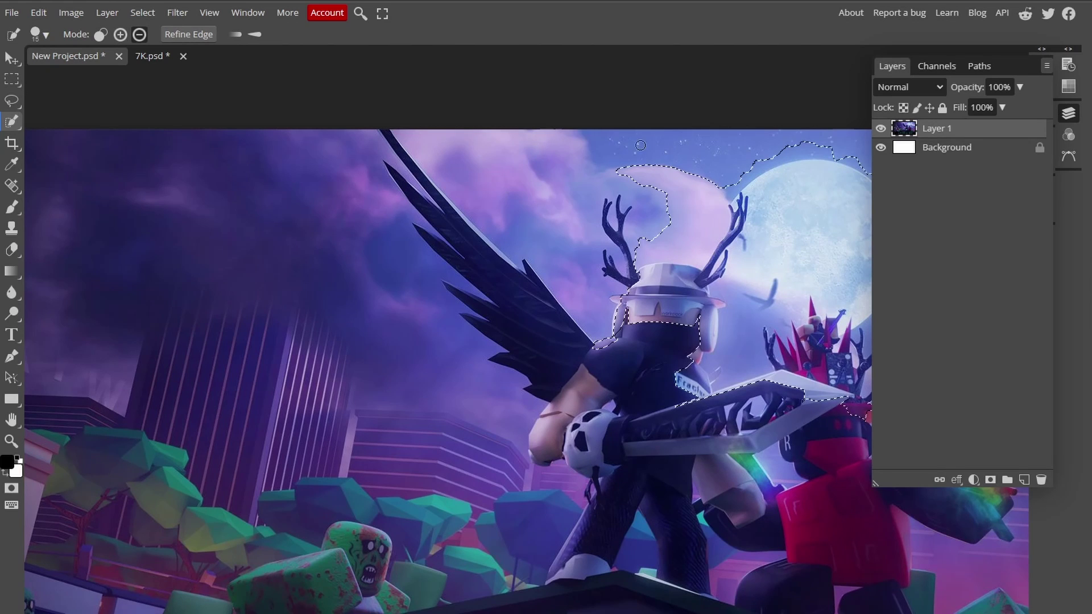
pyautogui.moveTo(702, 168); pyautogui.dragTo(688, 188)
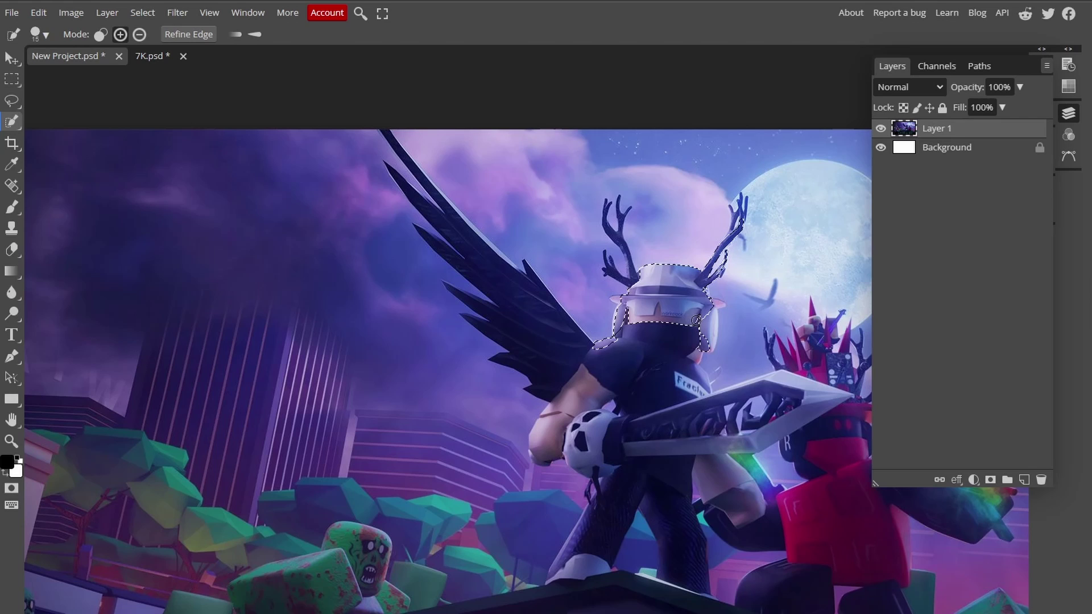
# Step: Refine and extend the selection until it covers the whole winged character, including the wing, legs and sword
pyautogui.moveTo(708, 321); pyautogui.dragTo(706, 331)
pyautogui.moveTo(750, 368); pyautogui.dragTo(795, 285)
pyautogui.moveTo(721, 360); pyautogui.dragTo(712, 363)
pyautogui.moveTo(692, 327)
pyautogui.mouseDown()
pyautogui.moveTo(662, 373)
pyautogui.moveTo(695, 352)
pyautogui.moveTo(691, 382)
pyautogui.mouseUp()
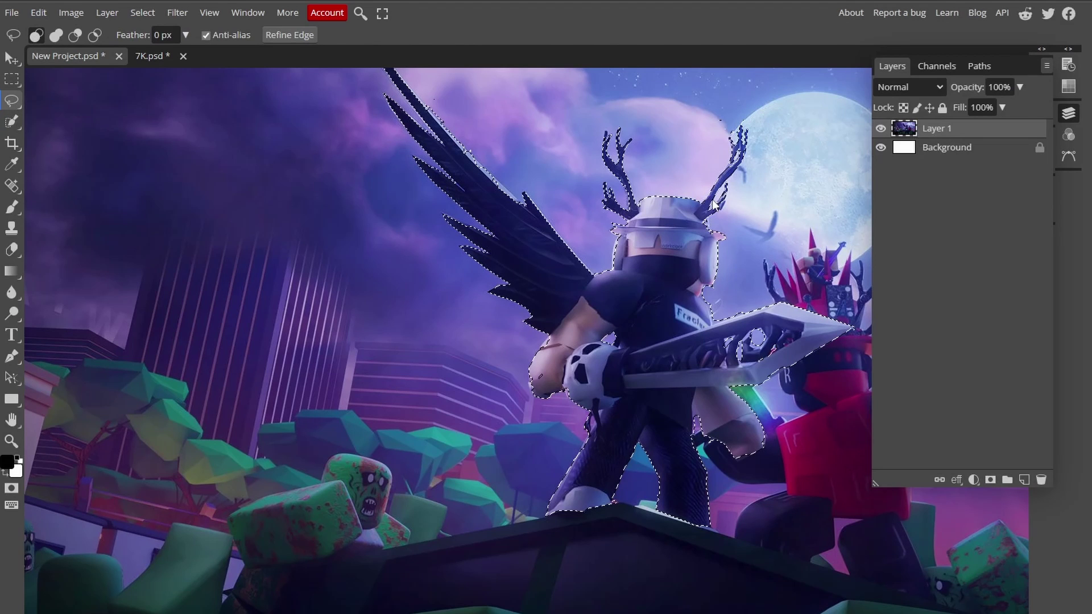
# Step: Copy the selected winged character onto its own layer above the artwork
pyautogui.hotkey('ctrl', 'j')
pyautogui.press('v')
pyautogui.moveTo(699, 233)
pyautogui.mouseDown()
pyautogui.moveTo(663, 213)
pyautogui.moveTo(512, 214)
pyautogui.moveTo(664, 275)
pyautogui.moveTo(624, 176)
pyautogui.moveTo(524, 207)
pyautogui.moveTo(722, 194)
pyautogui.moveTo(706, 236)
pyautogui.mouseUp()
pyautogui.hotkey('ctrl', '-')
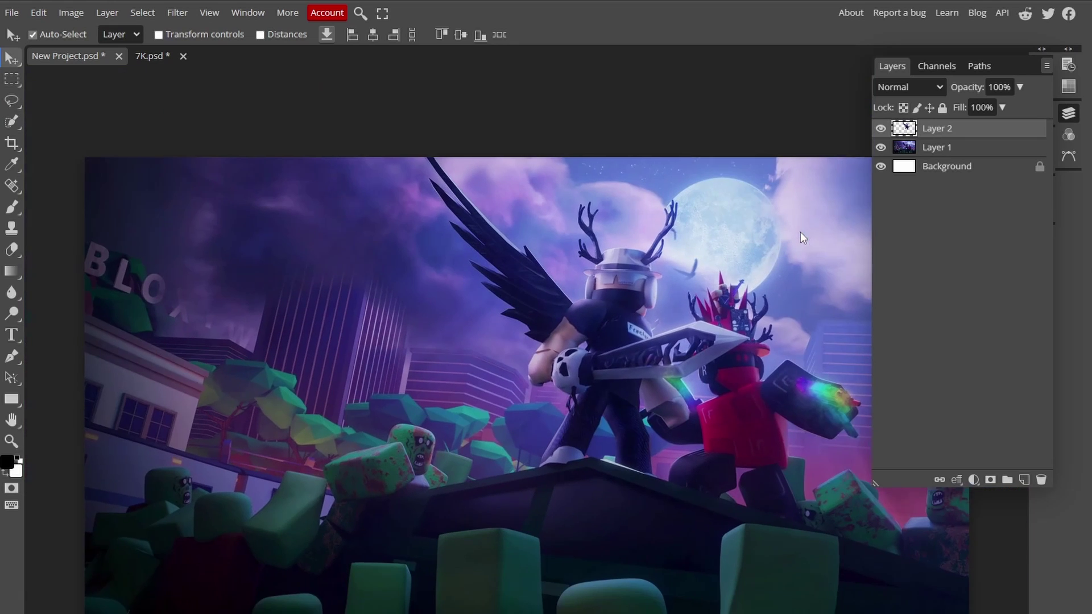
pyautogui.hotkey('ctrl', '+')
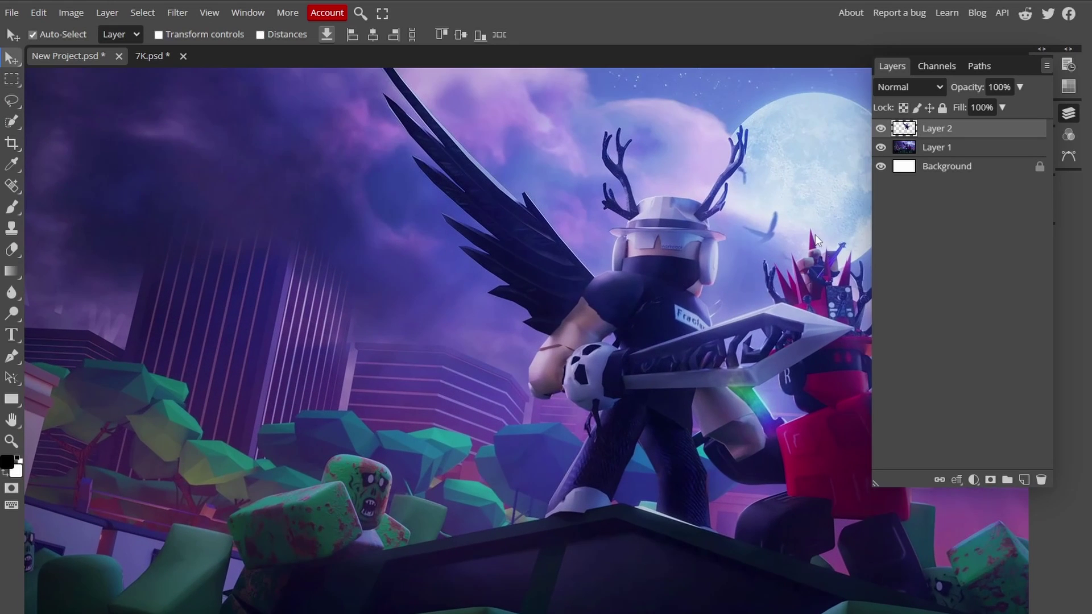
# Step: Copy the red character onto a separate layer between the winged character's layer and the artwork
pyautogui.press('h')
pyautogui.moveTo(802, 238); pyautogui.dragTo(537, 227)
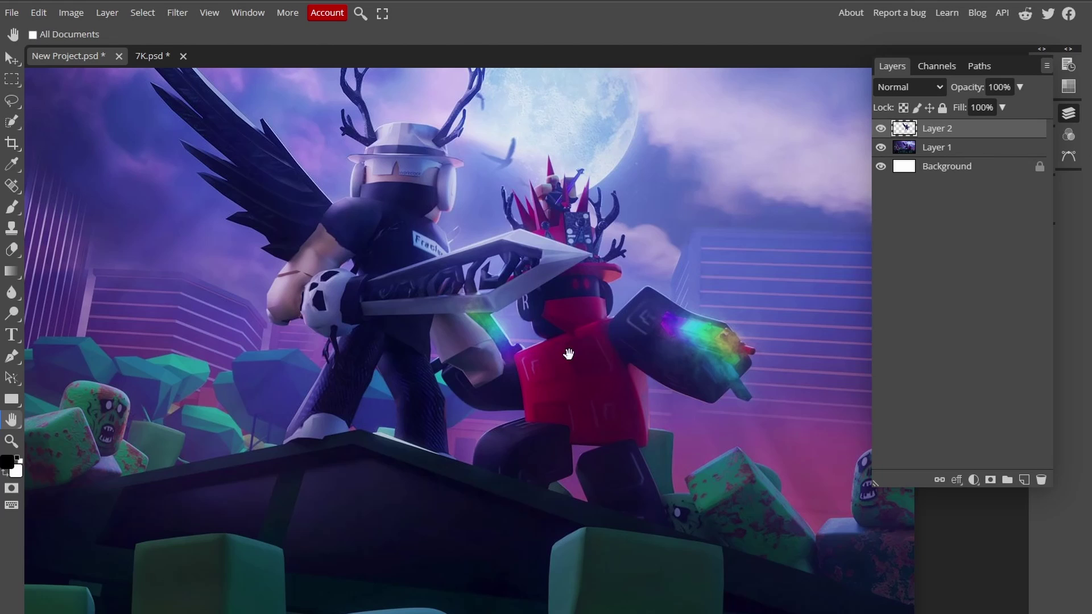
pyautogui.moveTo(647, 304); pyautogui.dragTo(712, 243)
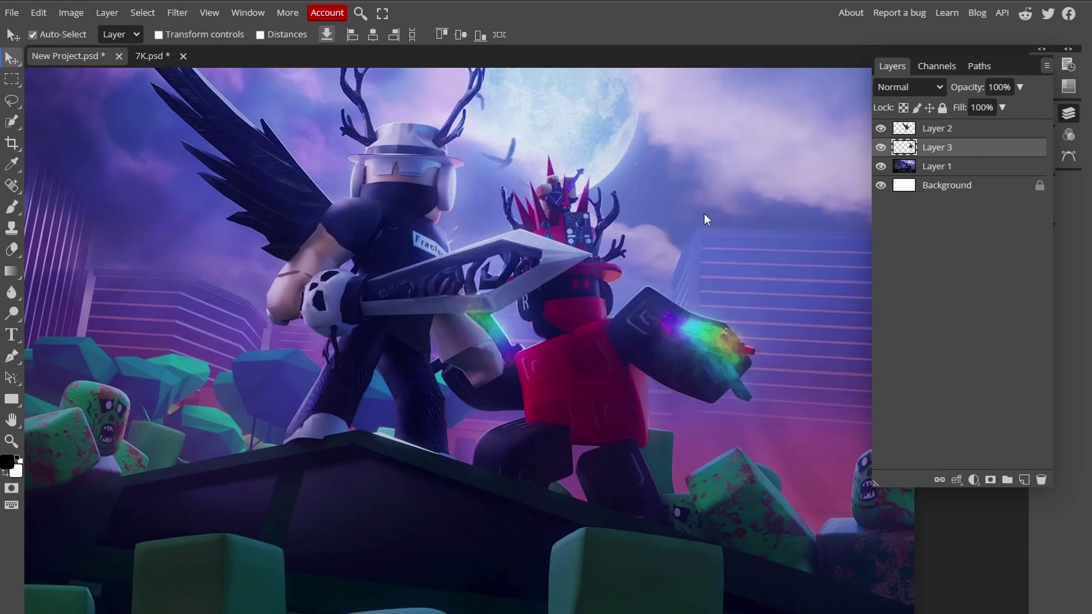
# Step: Open the blending options of the red character's layer and enable Inner Shadow
pyautogui.press('h')
pyautogui.moveTo(516, 214); pyautogui.dragTo(527, 277)
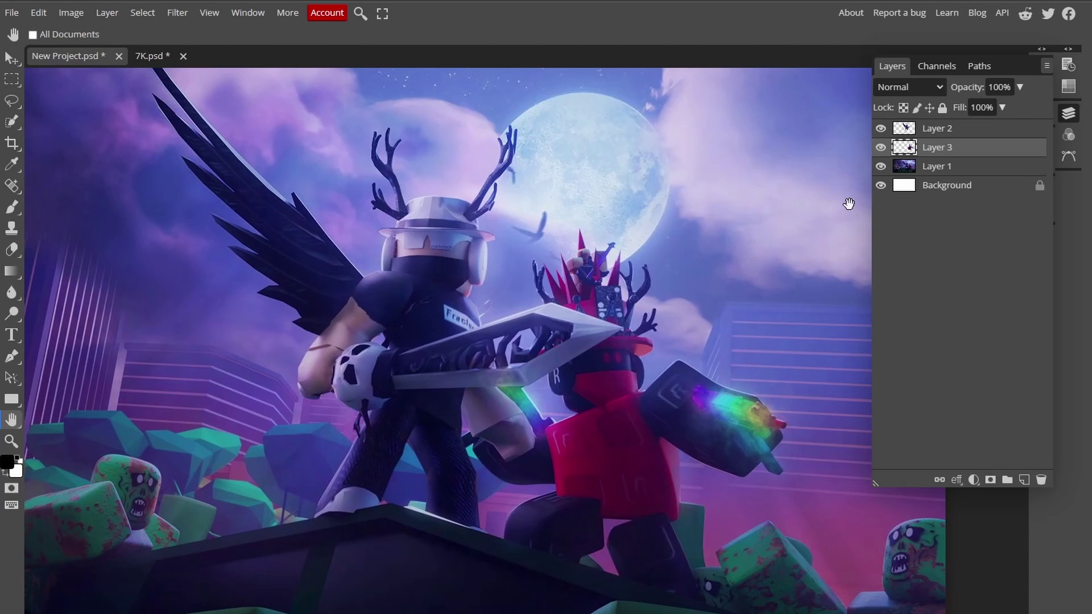
pyautogui.rightClick(1006, 149)
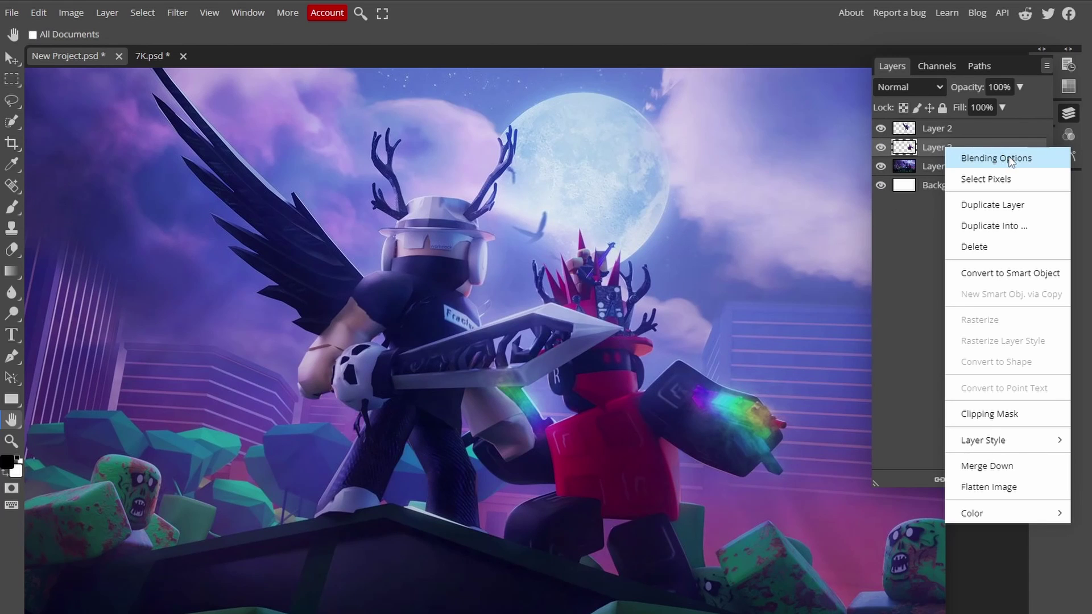
pyautogui.click(1011, 160)
pyautogui.moveTo(406, 114); pyautogui.dragTo(954, 128)
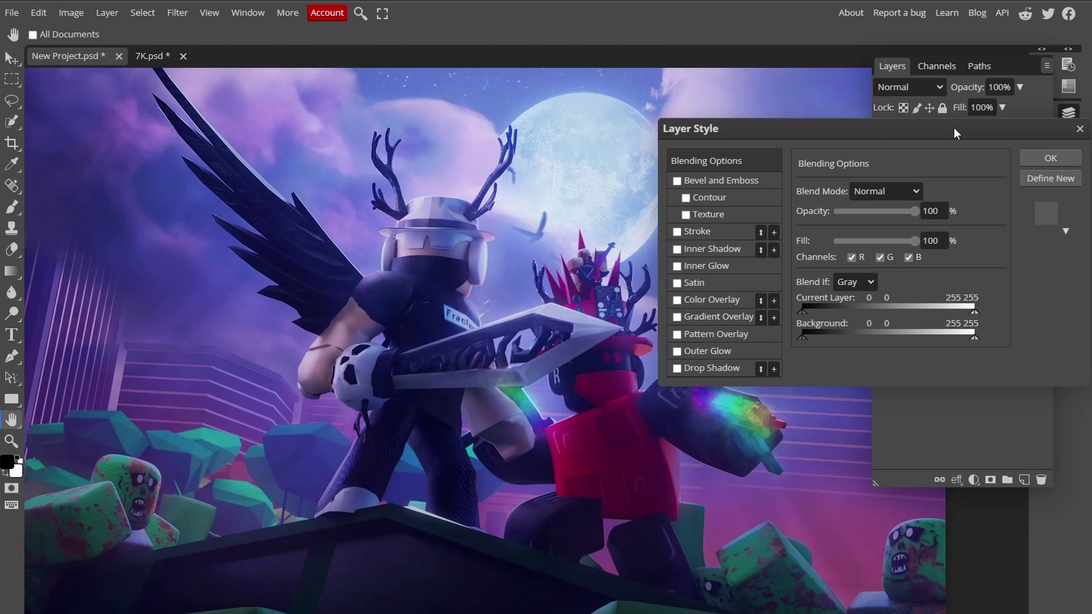
pyautogui.click(677, 250)
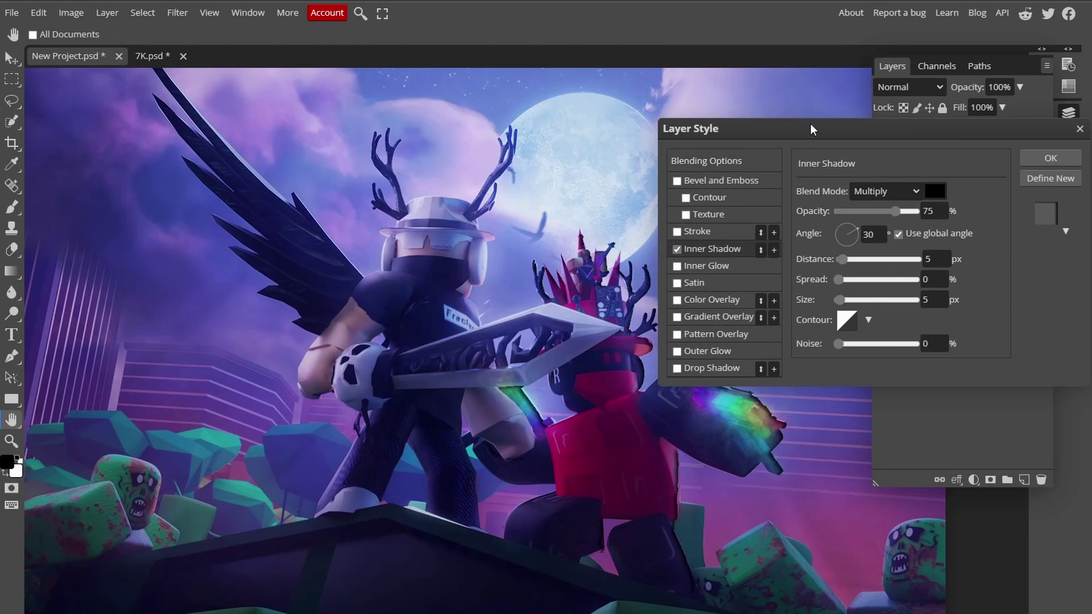
# Step: Set the inner shadow's colour to white (ffffff)
pyautogui.moveTo(811, 124); pyautogui.dragTo(950, 118)
pyautogui.click(1035, 186)
pyautogui.click(1035, 186)
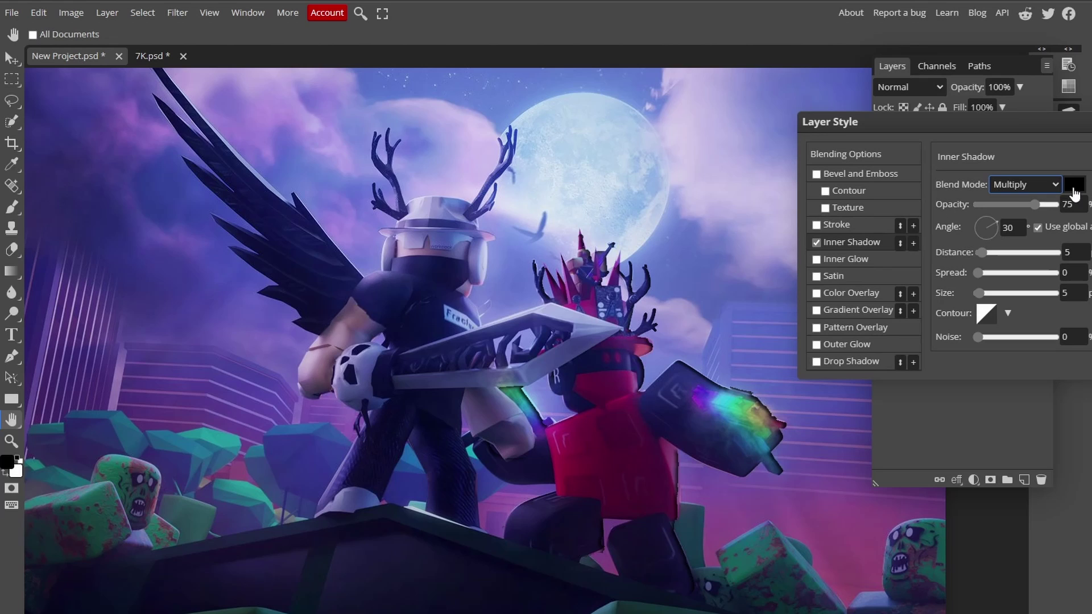
pyautogui.click(1073, 188)
pyautogui.moveTo(351, 125); pyautogui.dragTo(1000, 288)
pyautogui.moveTo(837, 333); pyautogui.dragTo(757, 236)
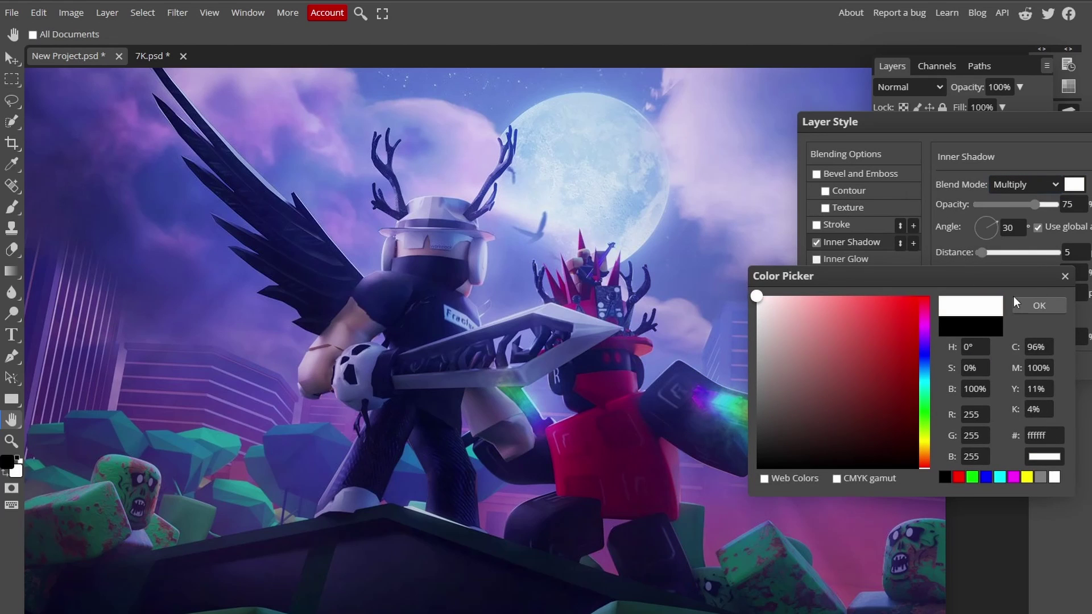
pyautogui.click(1040, 305)
# Step: Set the inner shadow to Normal blending, 100% opacity and a 124° angle
pyautogui.click(1025, 184)
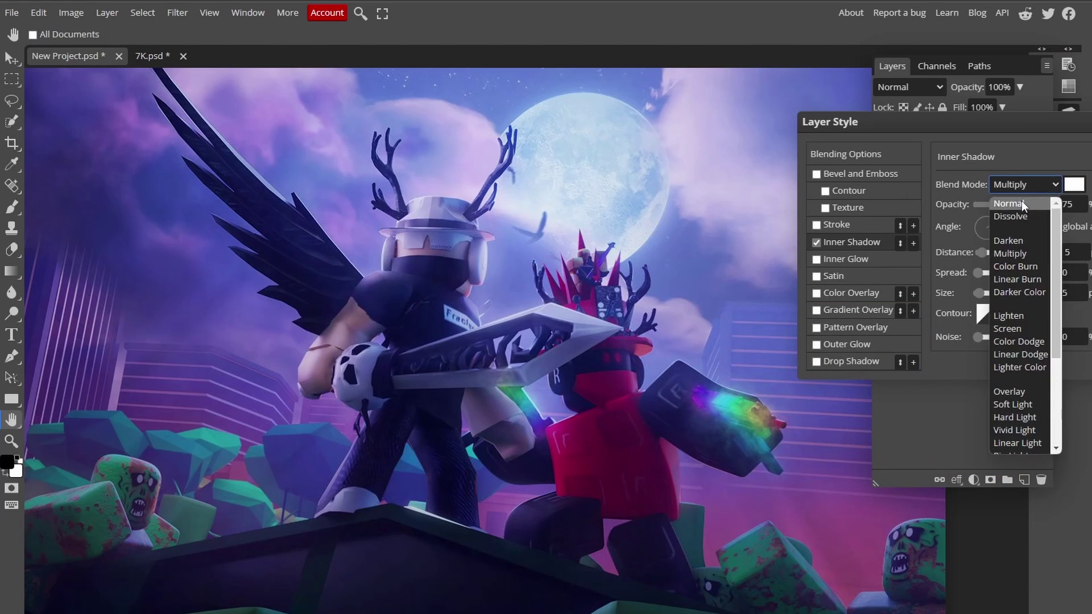
pyautogui.click(1022, 203)
pyautogui.moveTo(1035, 204); pyautogui.dragTo(1074, 209)
pyautogui.moveTo(982, 258)
pyautogui.mouseDown()
pyautogui.moveTo(958, 255)
pyautogui.moveTo(982, 251)
pyautogui.mouseUp()
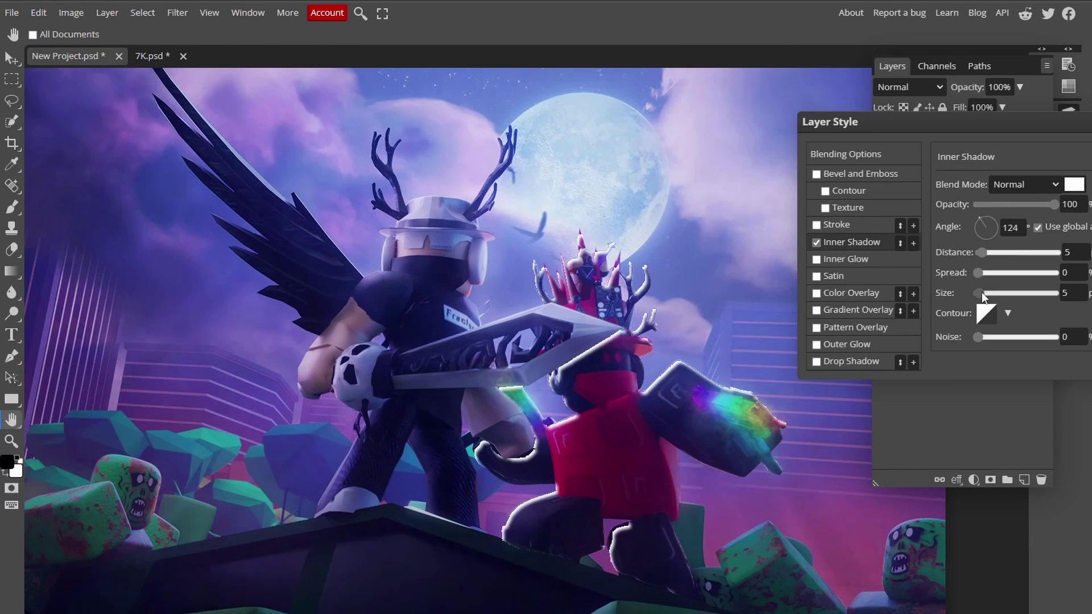
# Step: Change the inner shadow to Overlay blending with 3 px distance and 35% spread, then fine-tune its opacity and size
pyautogui.moveTo(978, 293)
pyautogui.mouseDown()
pyautogui.moveTo(1001, 278)
pyautogui.moveTo(979, 253)
pyautogui.moveTo(972, 292)
pyautogui.mouseUp()
pyautogui.moveTo(1054, 204); pyautogui.dragTo(1019, 204)
pyautogui.click(1024, 184)
pyautogui.click(1016, 390)
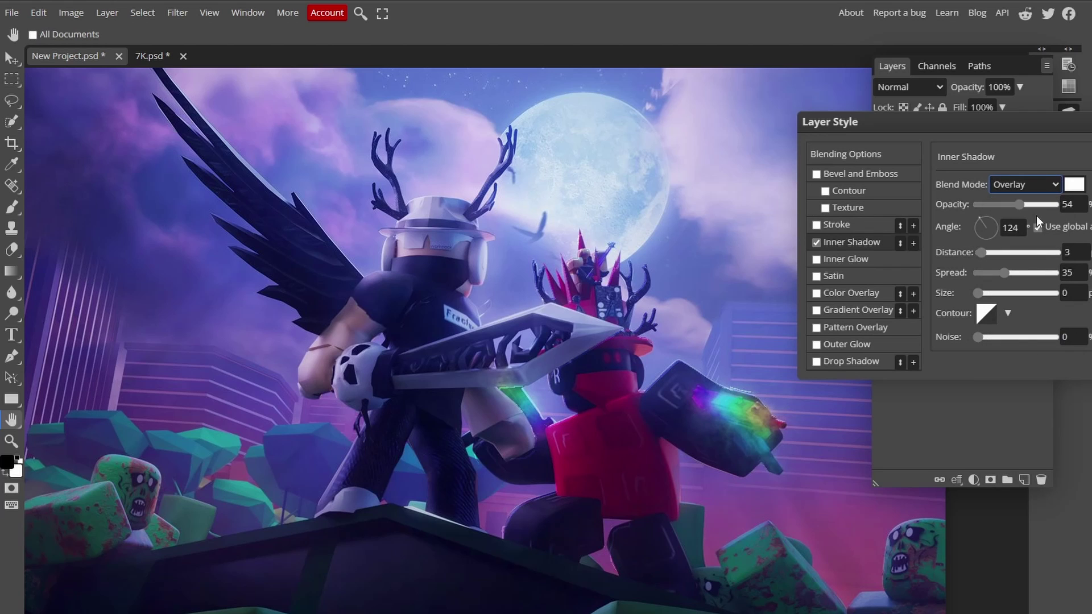
pyautogui.click(1056, 205)
pyautogui.moveTo(1058, 215); pyautogui.dragTo(1033, 206)
pyautogui.moveTo(969, 291); pyautogui.dragTo(991, 295)
# Step: Add Bevel and Emboss to the red character with size 33, soften 20 and highlight opacity 26%
pyautogui.click(870, 177)
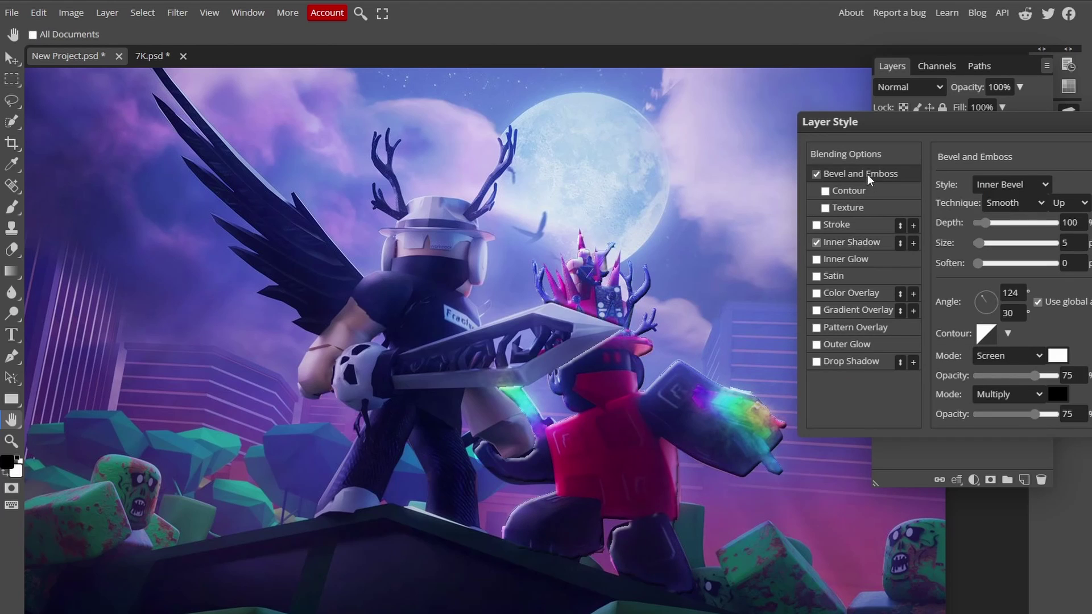
pyautogui.moveTo(981, 242); pyautogui.dragTo(991, 243)
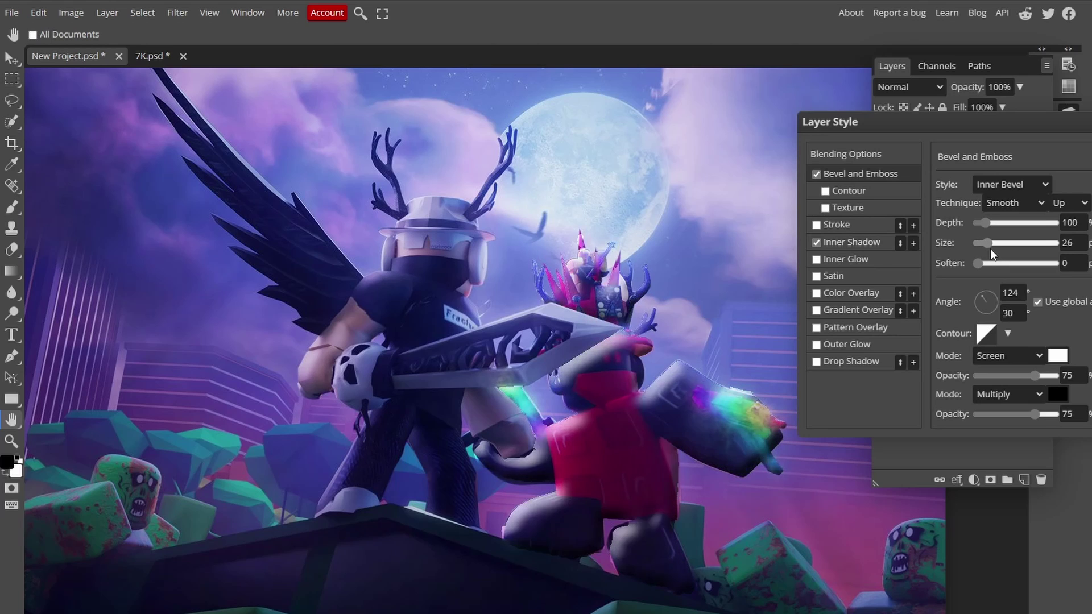
pyautogui.click(1054, 263)
pyautogui.moveTo(1036, 380); pyautogui.dragTo(996, 375)
# Step: Set both the highlight and shadow modes of the bevel to Overlay and apply the layer style
pyautogui.click(1006, 356)
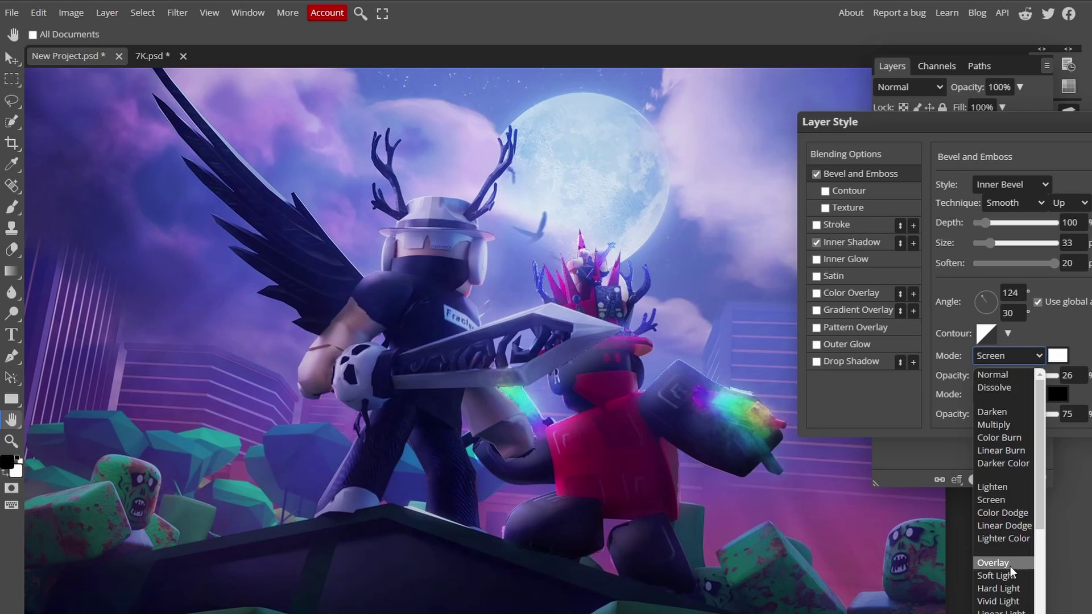
pyautogui.click(993, 562)
pyautogui.click(1023, 398)
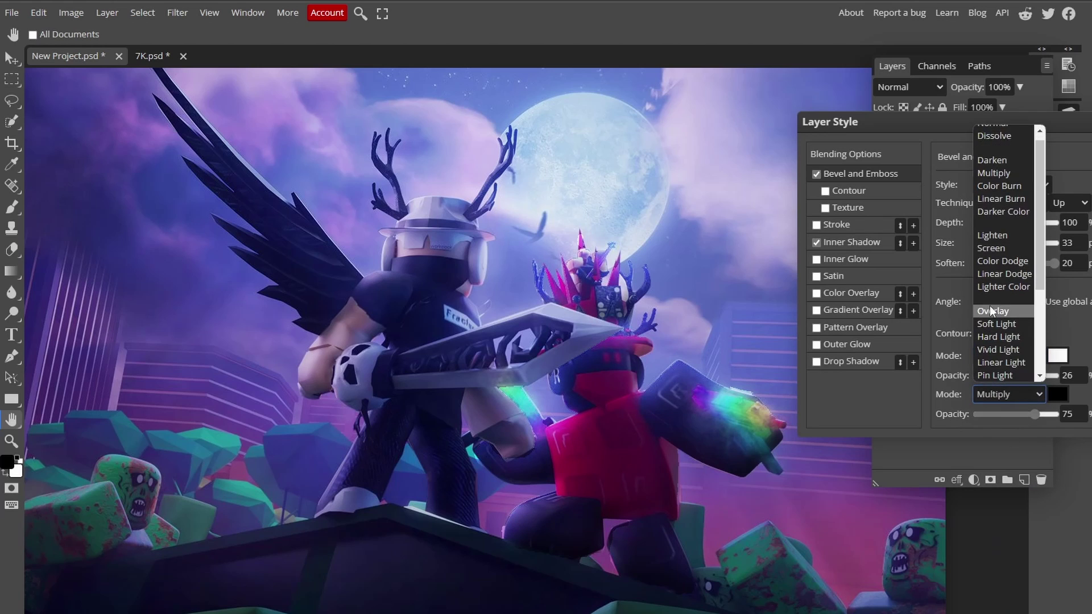
pyautogui.click(990, 307)
pyautogui.press('Return')
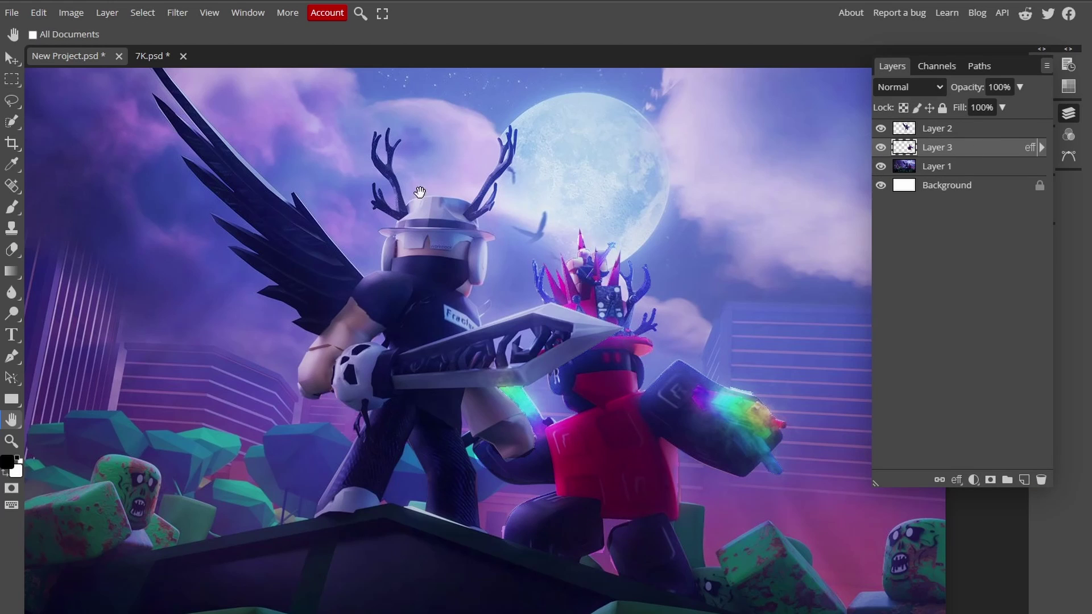
# Step: Copy the red character's layer style and paste it onto the winged character's layer
pyautogui.rightClick(988, 149)
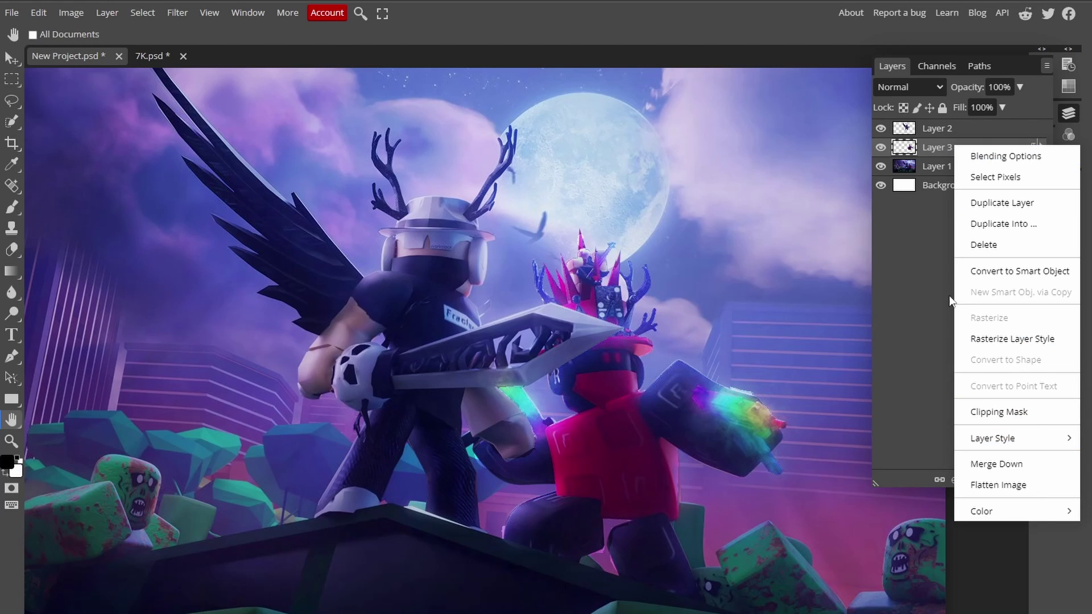
pyautogui.click(994, 436)
pyautogui.click(960, 133)
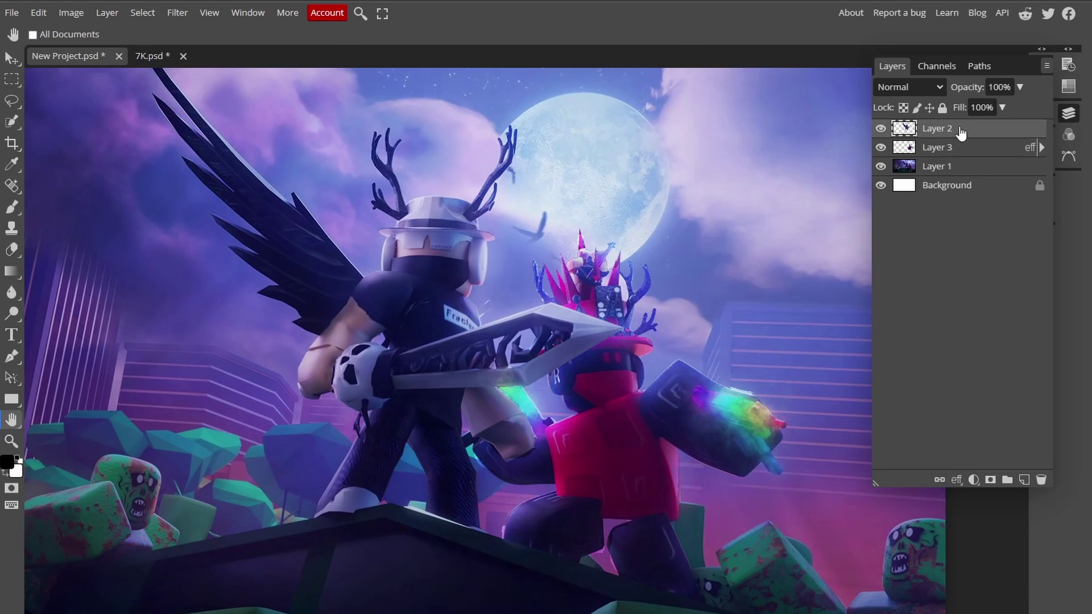
pyautogui.rightClick(961, 132)
pyautogui.moveTo(1033, 421)
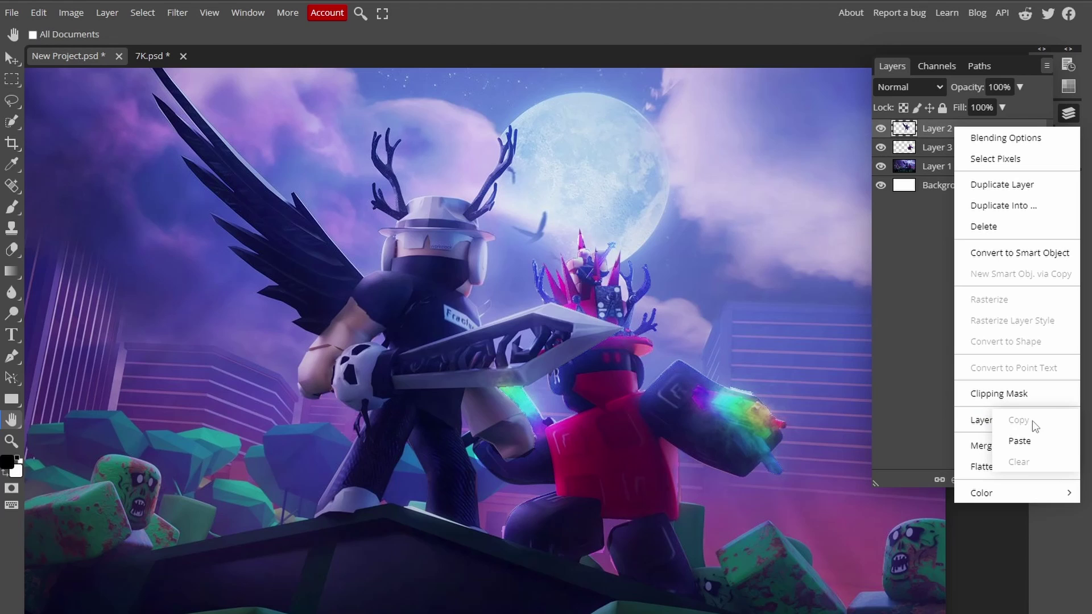
pyautogui.click(1026, 441)
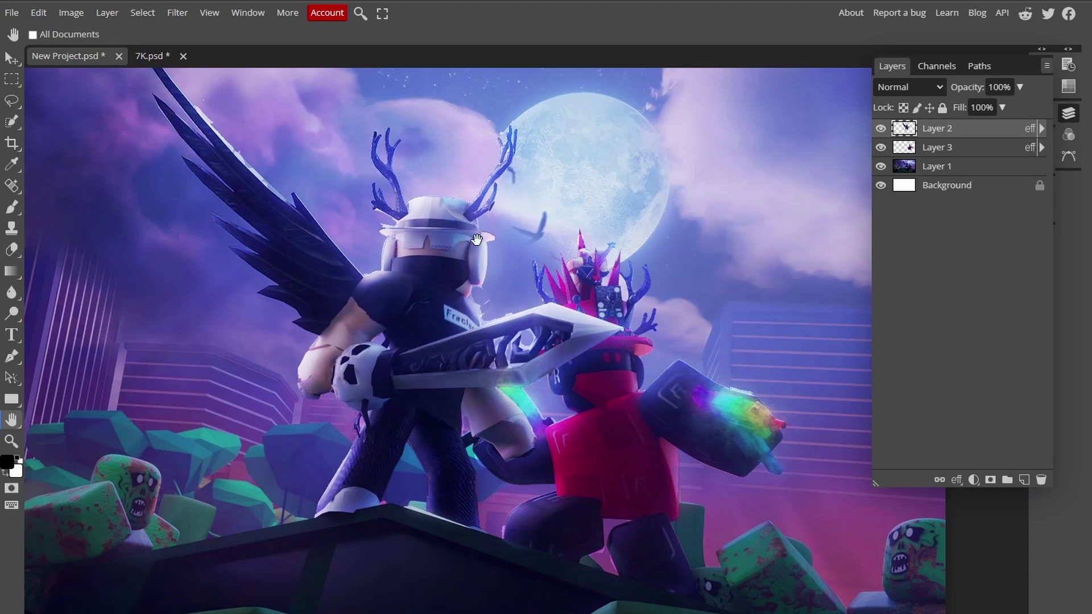
pyautogui.moveTo(550, 301); pyautogui.dragTo(604, 312)
pyautogui.moveTo(712, 374); pyautogui.dragTo(616, 368)
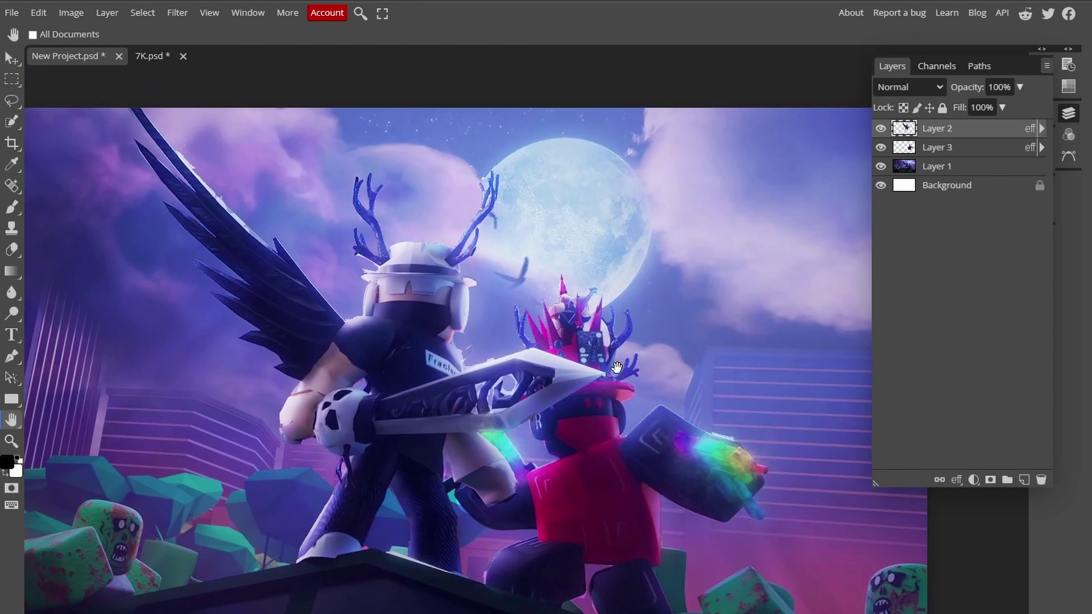
# Step: Preview effects 1 to 6 of the ELECTRICIDAD group in 7K.psd one at a time
pyautogui.click(151, 57)
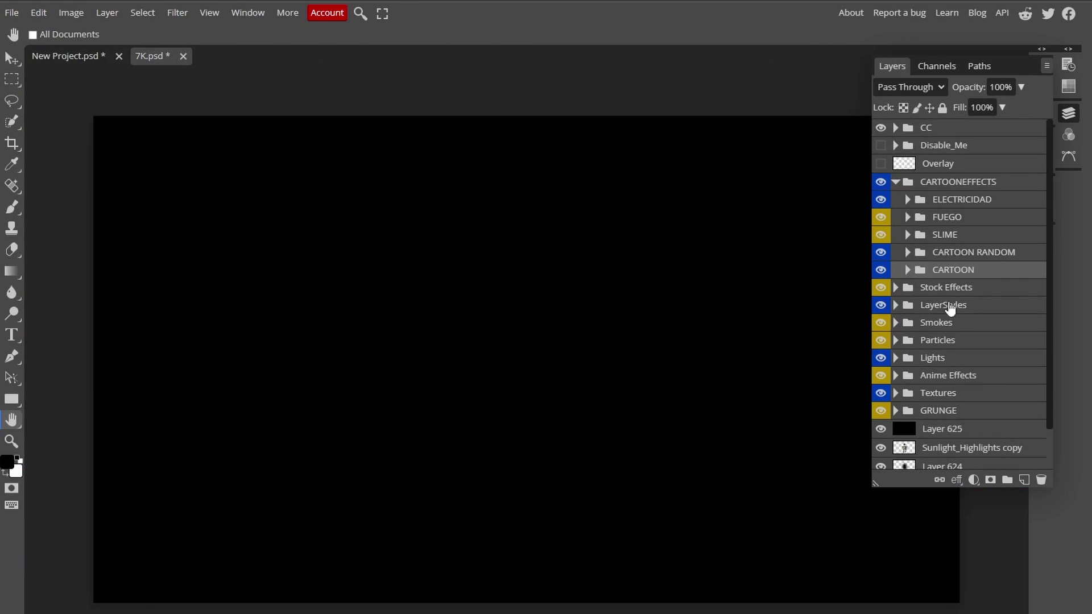
pyautogui.click(908, 200)
pyautogui.click(883, 218)
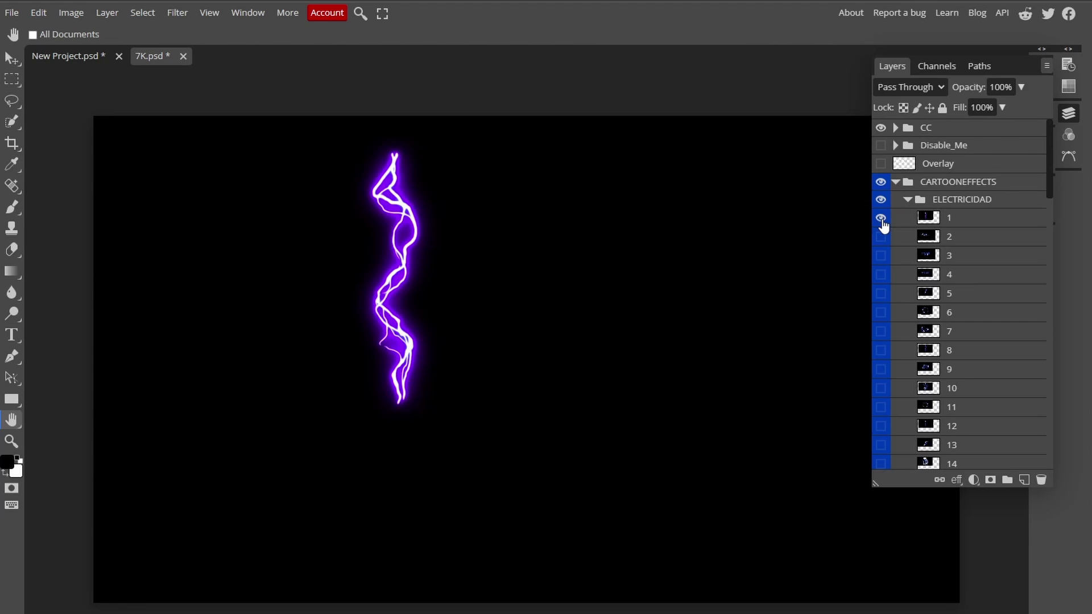
pyautogui.click(883, 219)
pyautogui.click(885, 237)
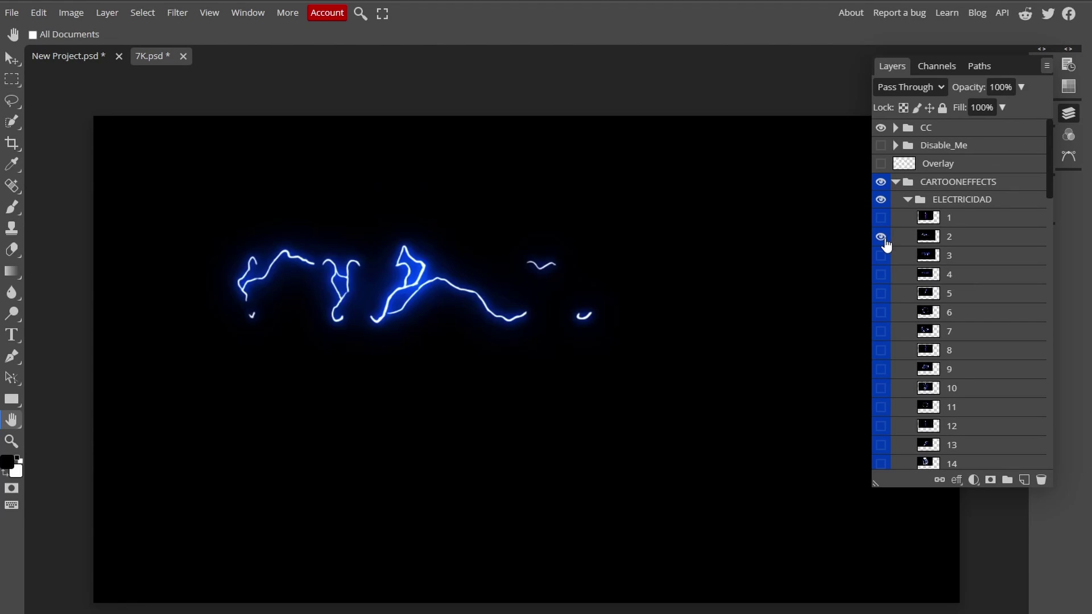
pyautogui.click(886, 237)
pyautogui.click(883, 257)
pyautogui.click(883, 261)
pyautogui.click(885, 277)
pyautogui.click(884, 276)
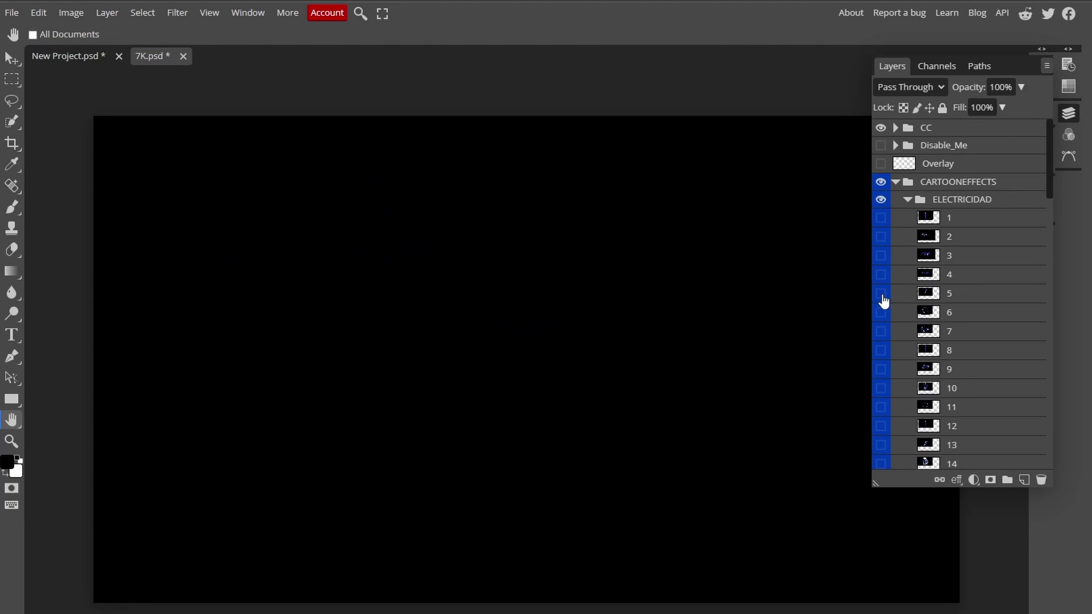
pyautogui.click(883, 294)
pyautogui.click(883, 295)
pyautogui.click(883, 312)
pyautogui.click(883, 311)
# Step: Show electricity effect 5 in the pack and copy it into the New Project.psd artwork
pyautogui.click(883, 294)
pyautogui.click(960, 296)
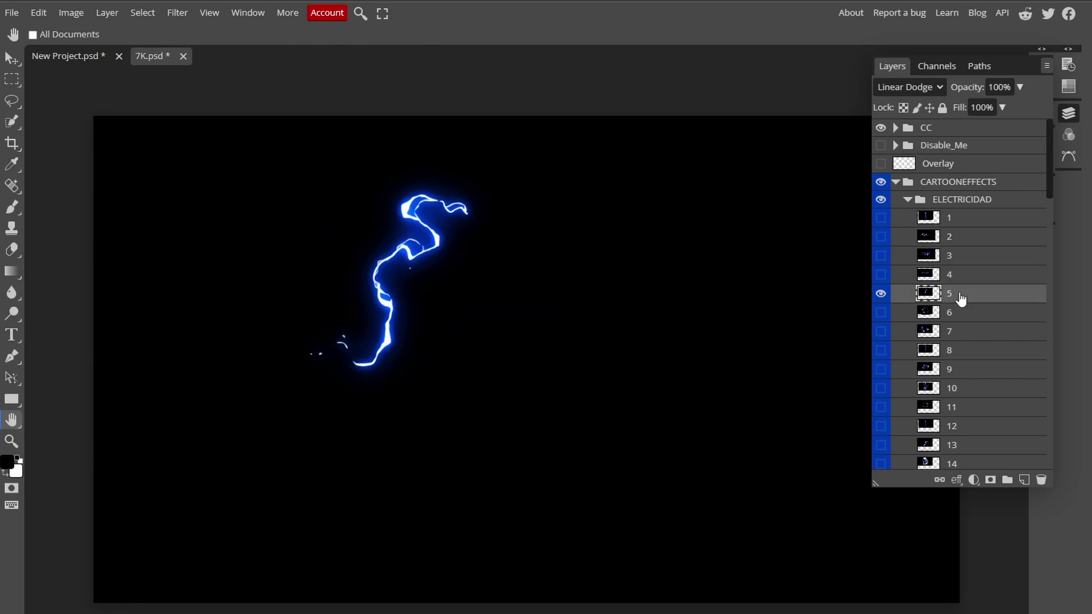
pyautogui.click(12, 57)
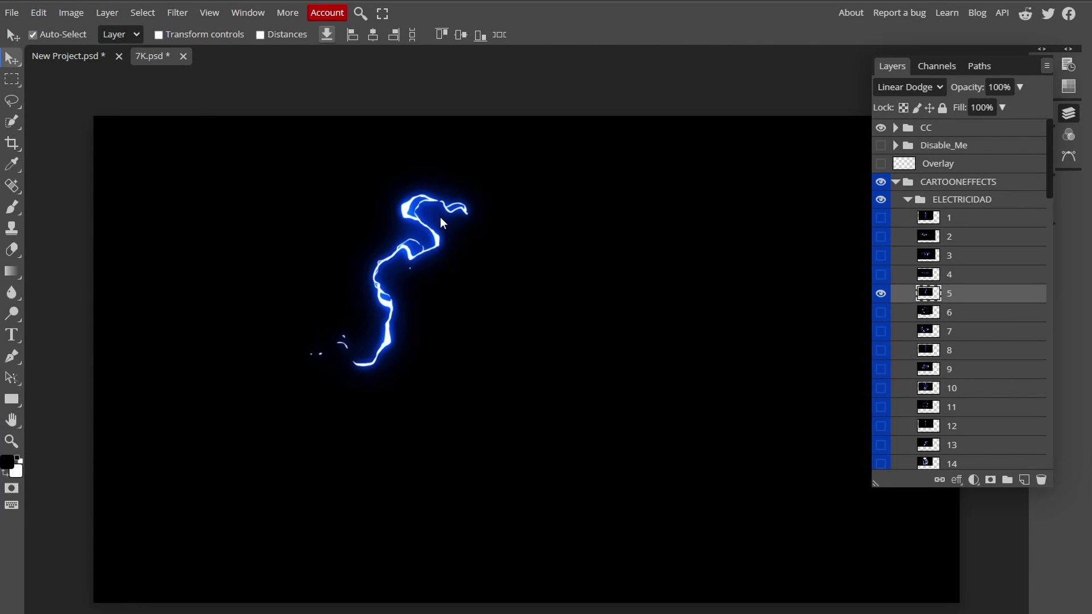
pyautogui.moveTo(435, 230); pyautogui.dragTo(609, 309)
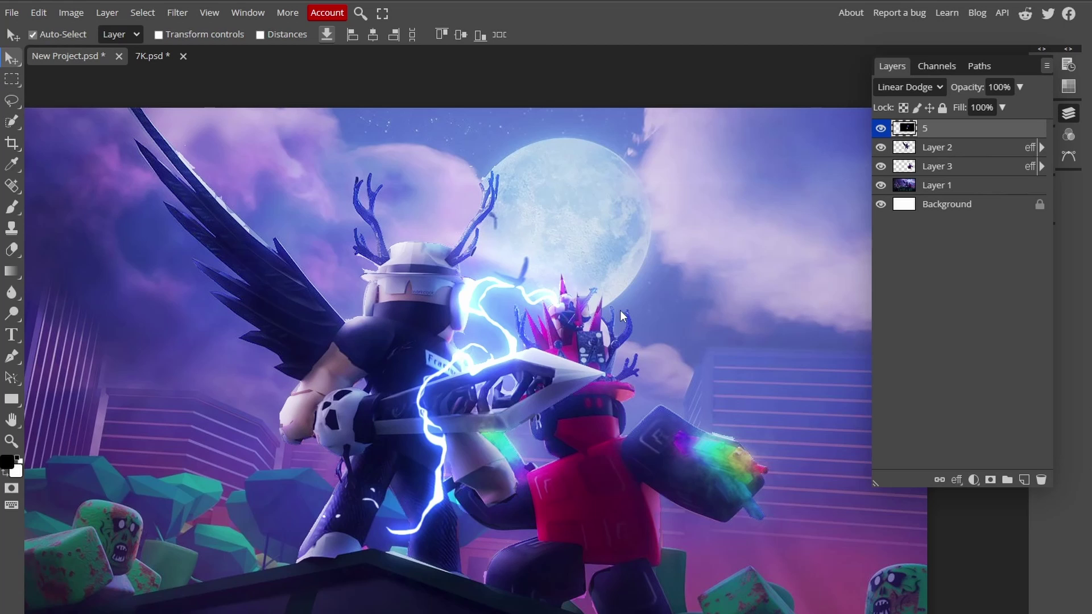
# Step: Scale the lightning bolt to about 68% and rotate it about 66° so it lies across the winged character
pyautogui.hotkey('ctrl', 'alt', 't')
pyautogui.moveTo(575, 319); pyautogui.dragTo(523, 287)
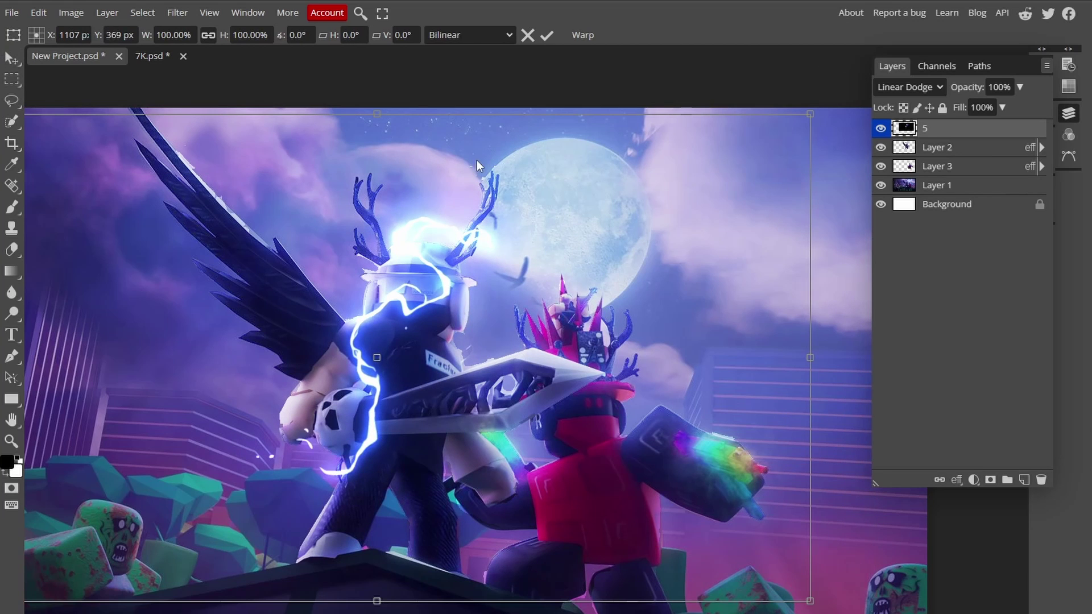
pyautogui.moveTo(725, 169); pyautogui.dragTo(694, 175)
pyautogui.moveTo(776, 124); pyautogui.dragTo(555, 490)
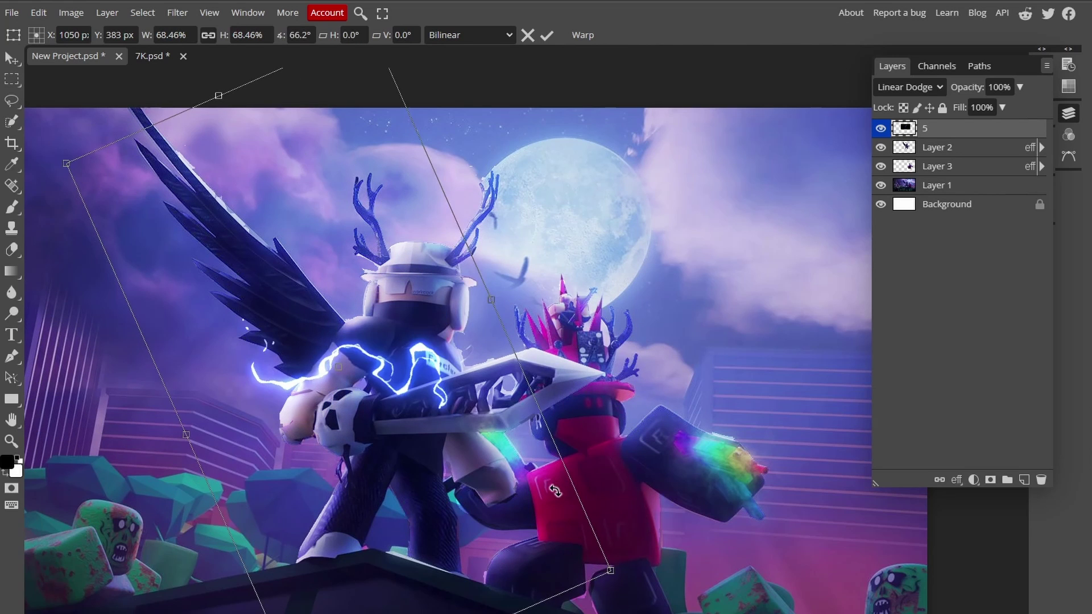
pyautogui.press('Return')
# Step: Move the lightning bolt onto the sword and rotate it to follow the angle of the blade
pyautogui.moveTo(504, 412); pyautogui.dragTo(619, 426)
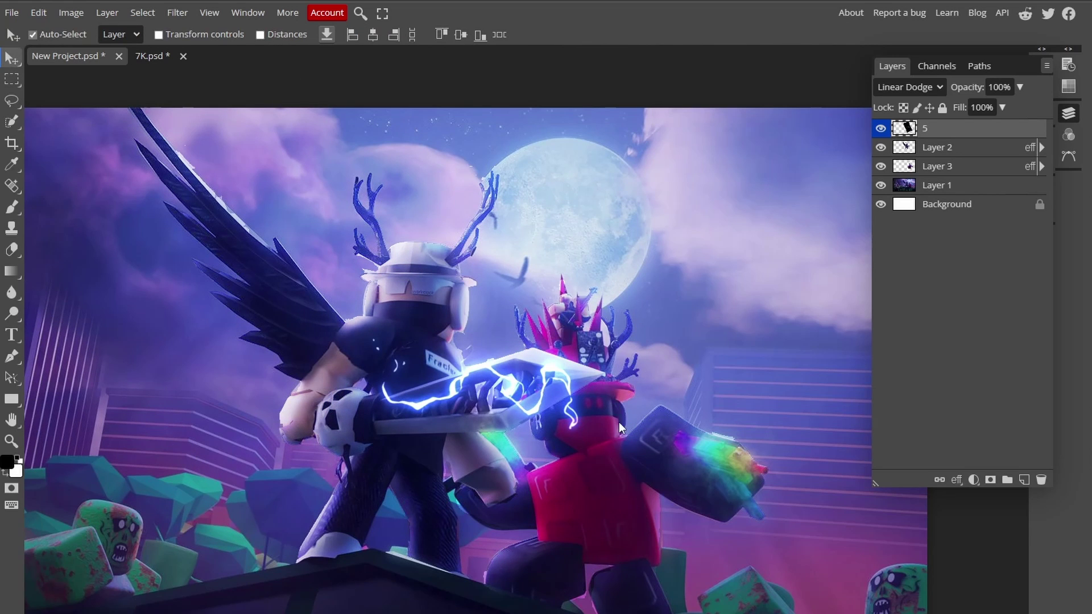
pyautogui.hotkey('ctrl', 'alt', 't')
pyautogui.moveTo(769, 373); pyautogui.dragTo(727, 290)
pyautogui.press('Return')
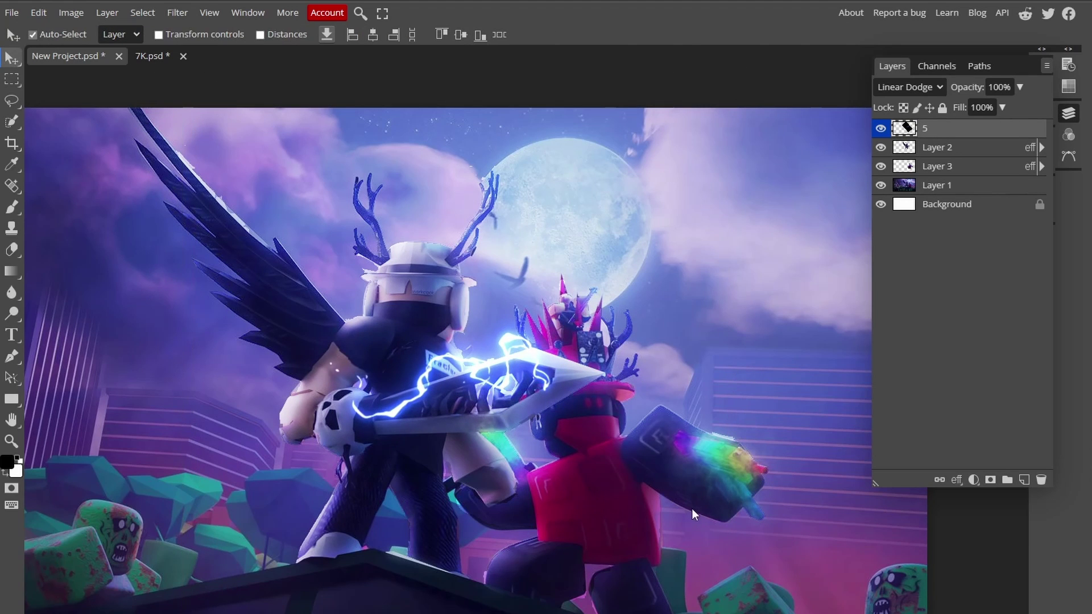
# Step: Duplicate the lightning layer and apply a Gaussian Blur with a 50 px radius to the copy
pyautogui.hotkey('ctrl', 'j')
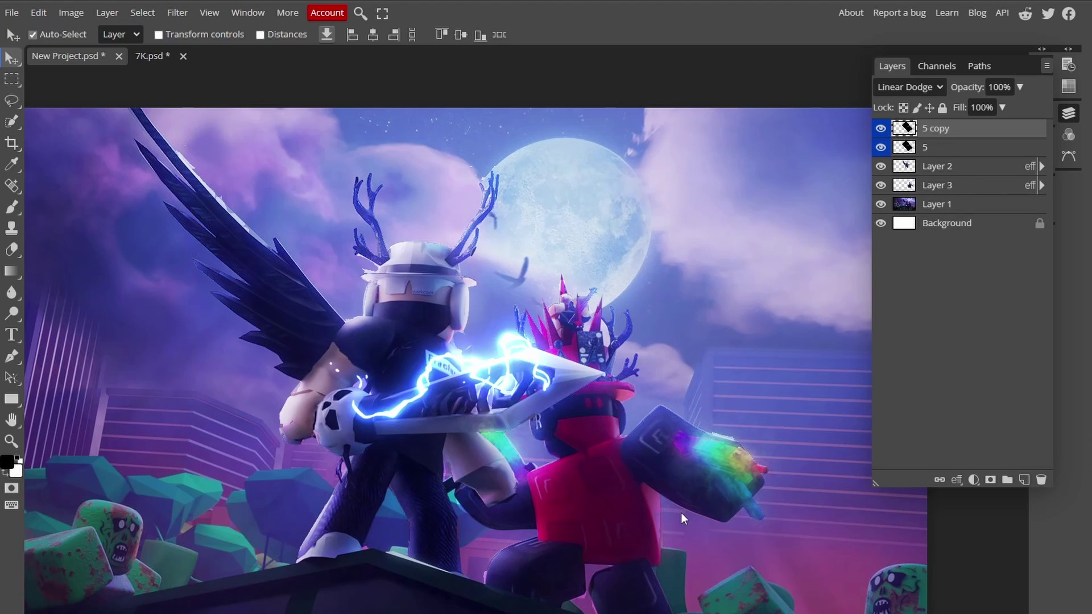
pyautogui.click(178, 13)
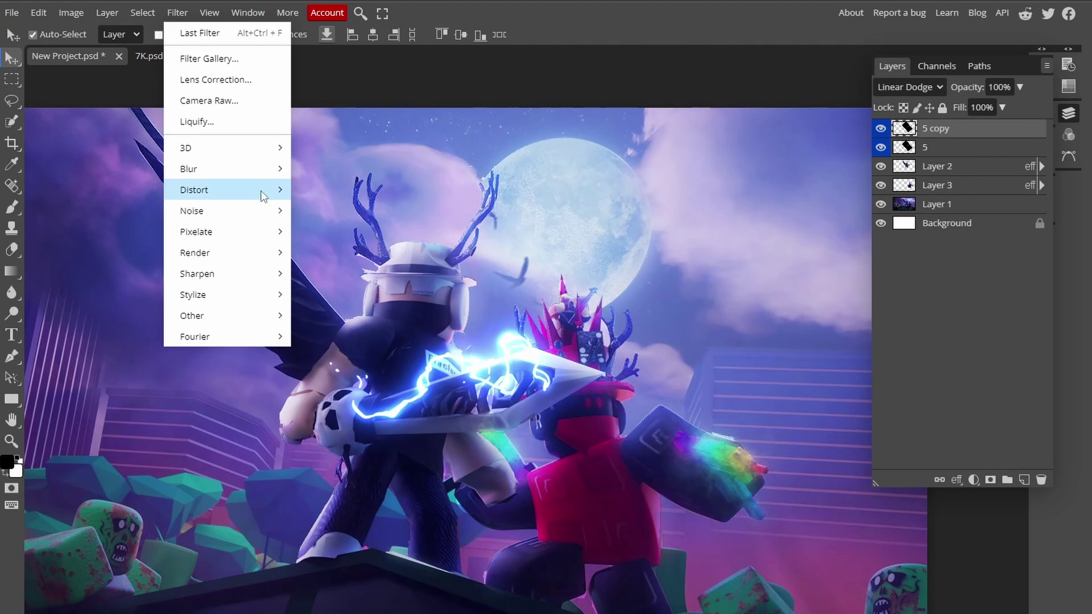
pyautogui.moveTo(255, 177)
pyautogui.click(360, 244)
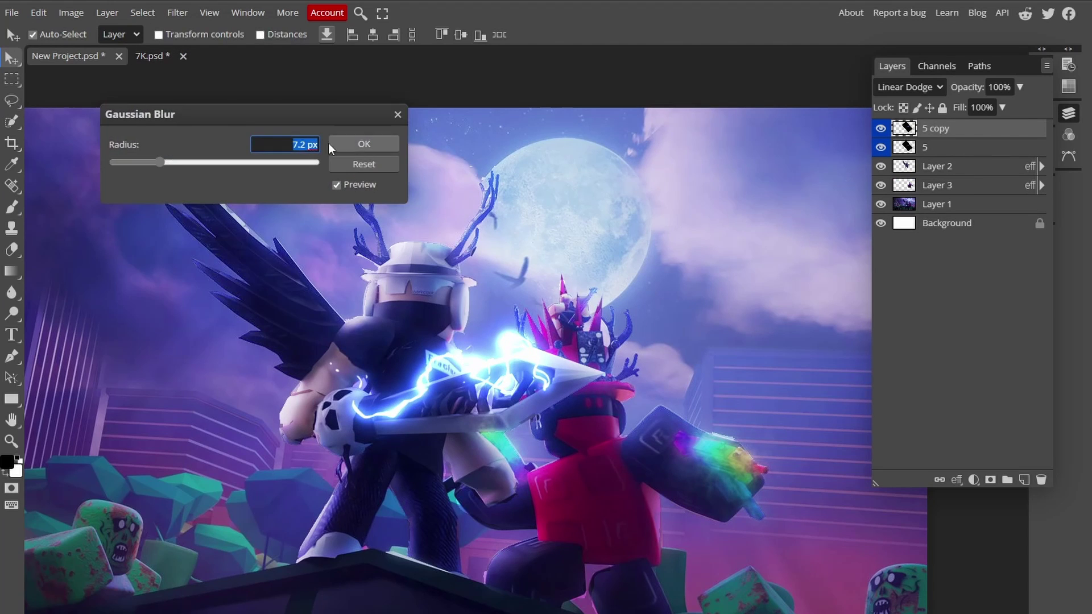
pyautogui.moveTo(318, 115); pyautogui.dragTo(772, 132)
pyautogui.moveTo(623, 178); pyautogui.dragTo(660, 179)
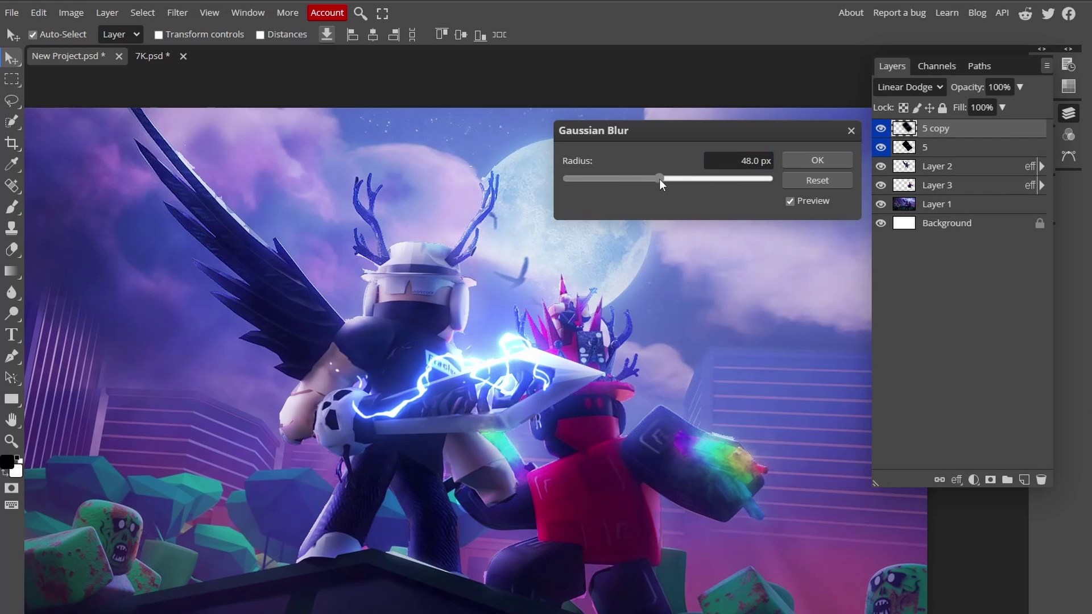
pyautogui.click(834, 160)
# Step: Set the blend mode of the blurred lightning copy to Screen and keep that layer selected
pyautogui.click(908, 87)
pyautogui.click(909, 291)
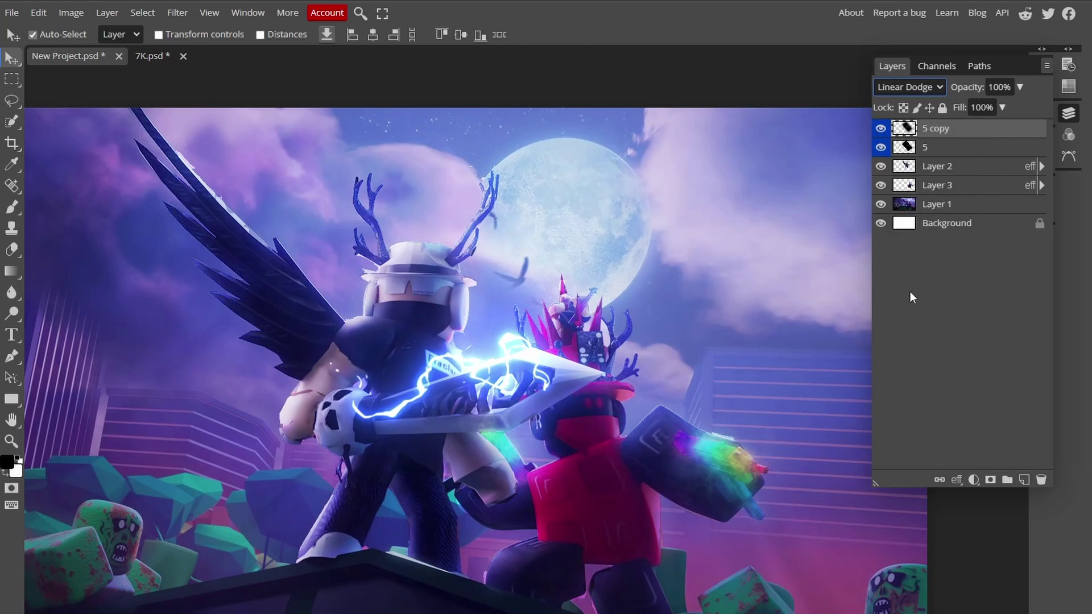
pyautogui.click(908, 87)
pyautogui.click(900, 231)
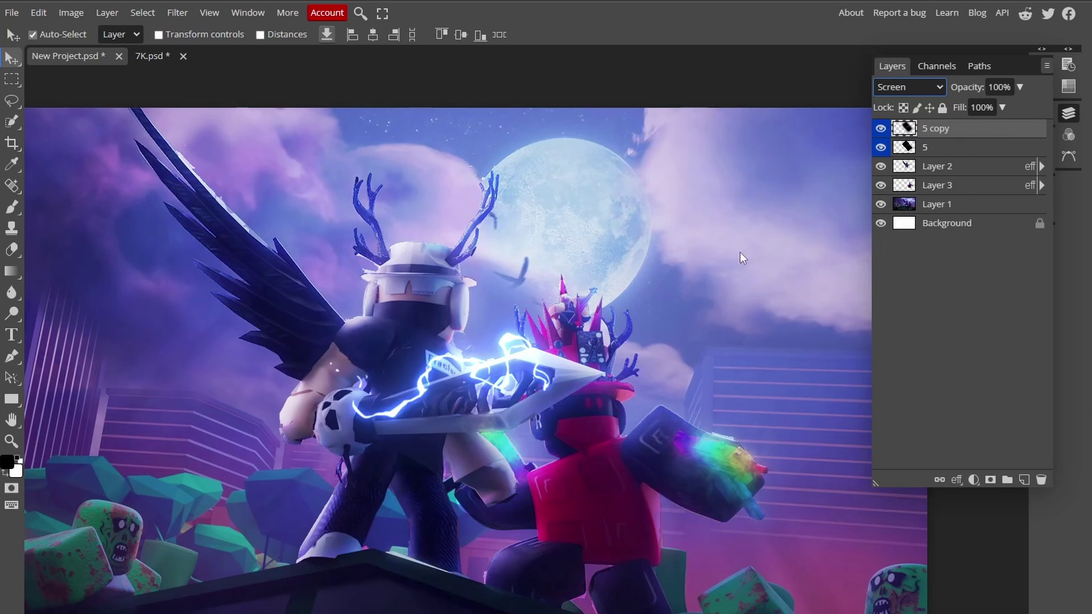
pyautogui.click(698, 213)
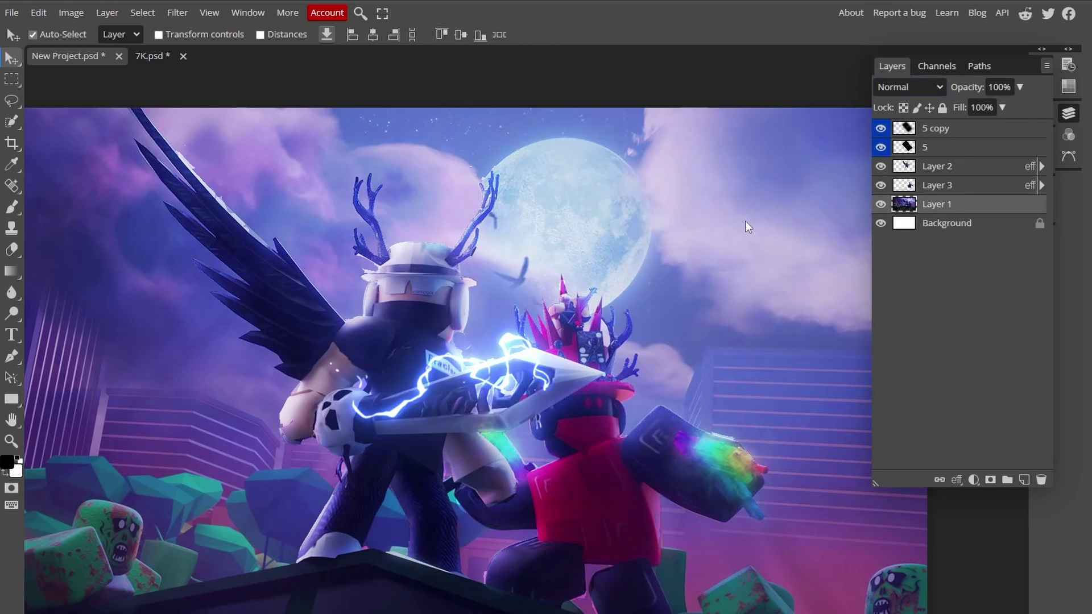
pyautogui.click(940, 131)
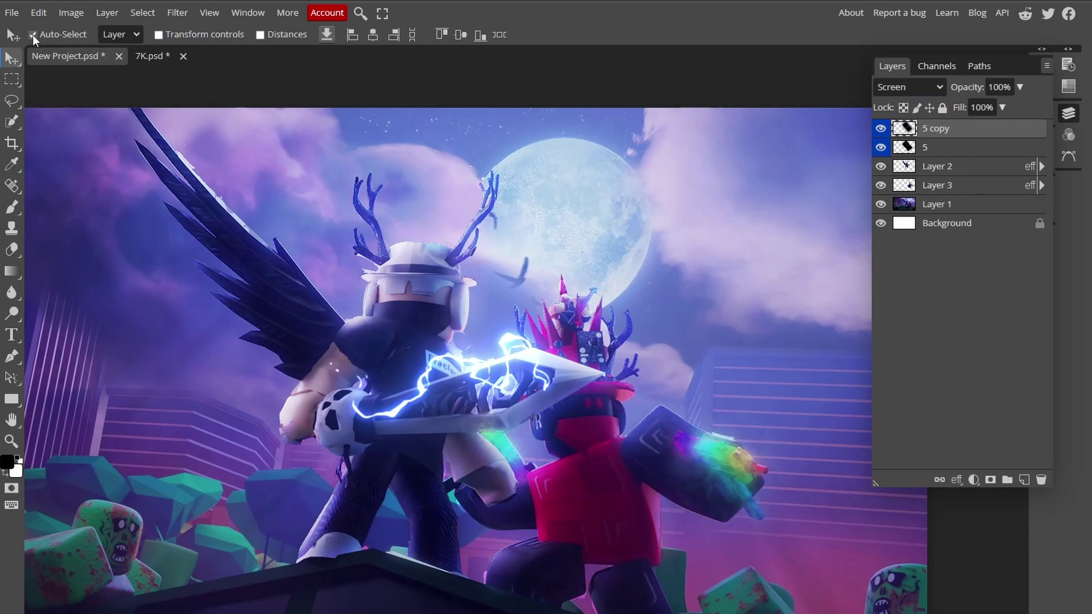
# Step: Add a new empty layer above the lightning and set up a 150 px brush with a bright blue foreground color
pyautogui.click(1024, 481)
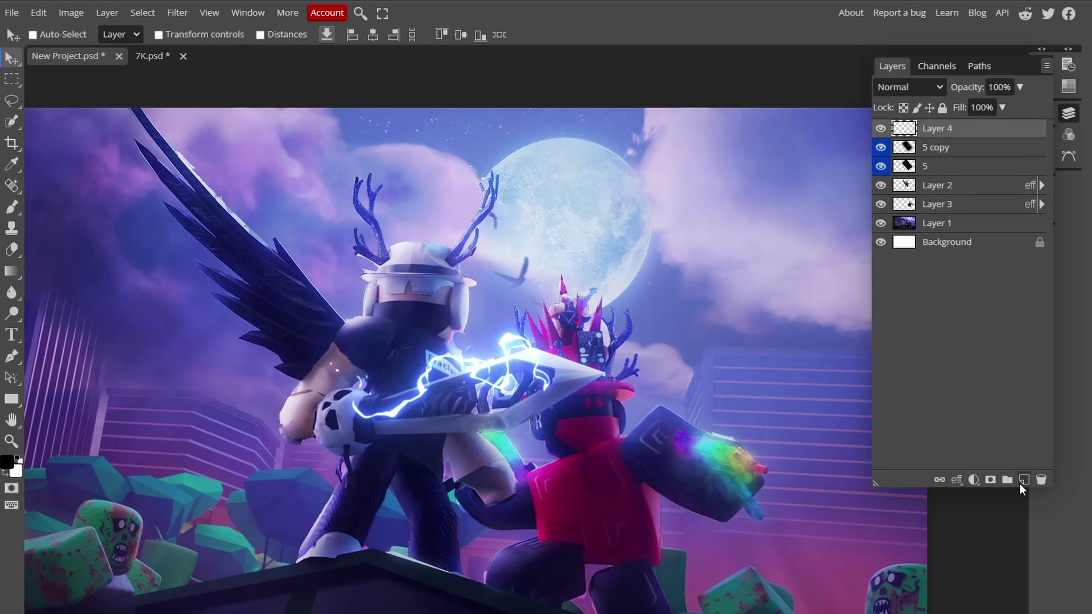
pyautogui.click(11, 207)
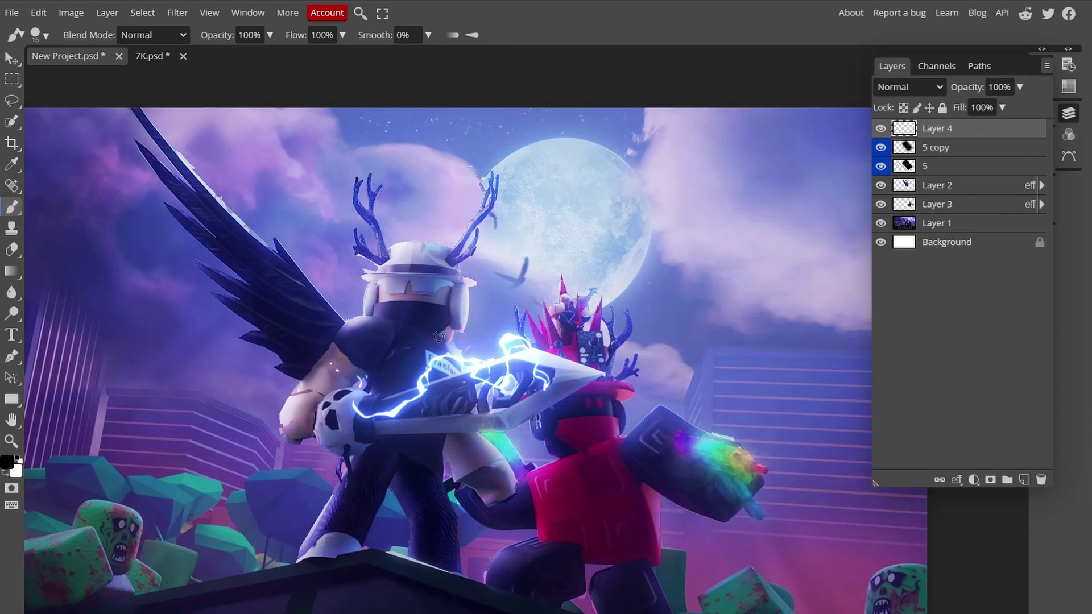
pyautogui.press(']')
pyautogui.press(']')
pyautogui.press(']')
pyautogui.press(']')
pyautogui.press(']')
pyautogui.press(']')
pyautogui.press(']')
pyautogui.press(']')
pyautogui.press(']')
pyautogui.press(']')
pyautogui.press(']')
pyautogui.press(']')
pyautogui.press(']')
pyautogui.click(7, 462)
pyautogui.moveTo(331, 117); pyautogui.dragTo(688, 190)
pyautogui.click(629, 274)
pyautogui.click(623, 200)
pyautogui.click(742, 207)
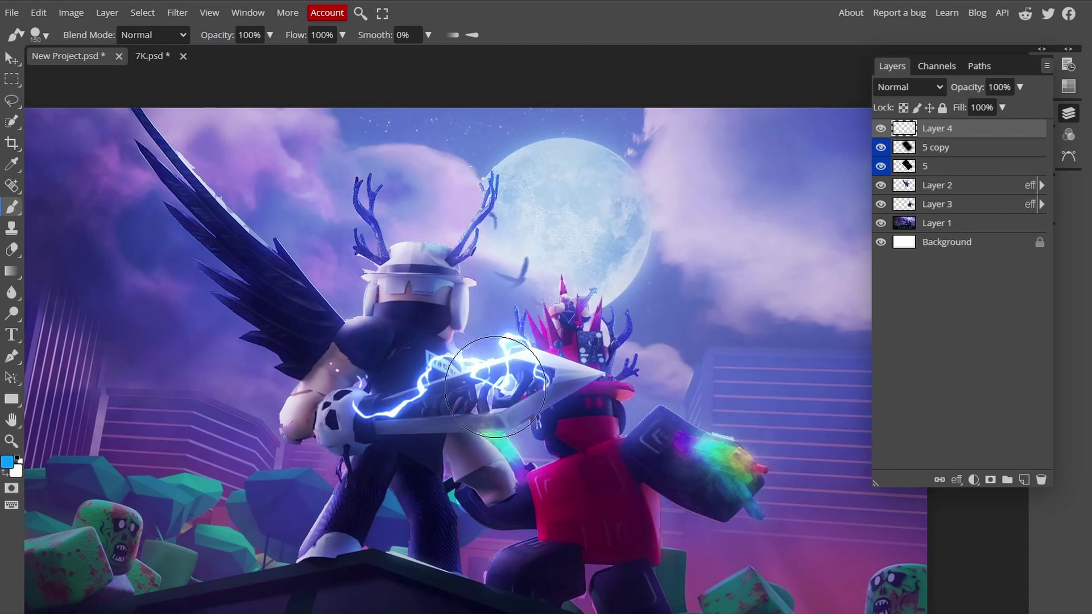
# Step: Undo the test dab, soften the brush edge, and set the brush opacity to 73% and flow to 77%
pyautogui.click(391, 411)
pyautogui.hotkey('ctrl', 'z')
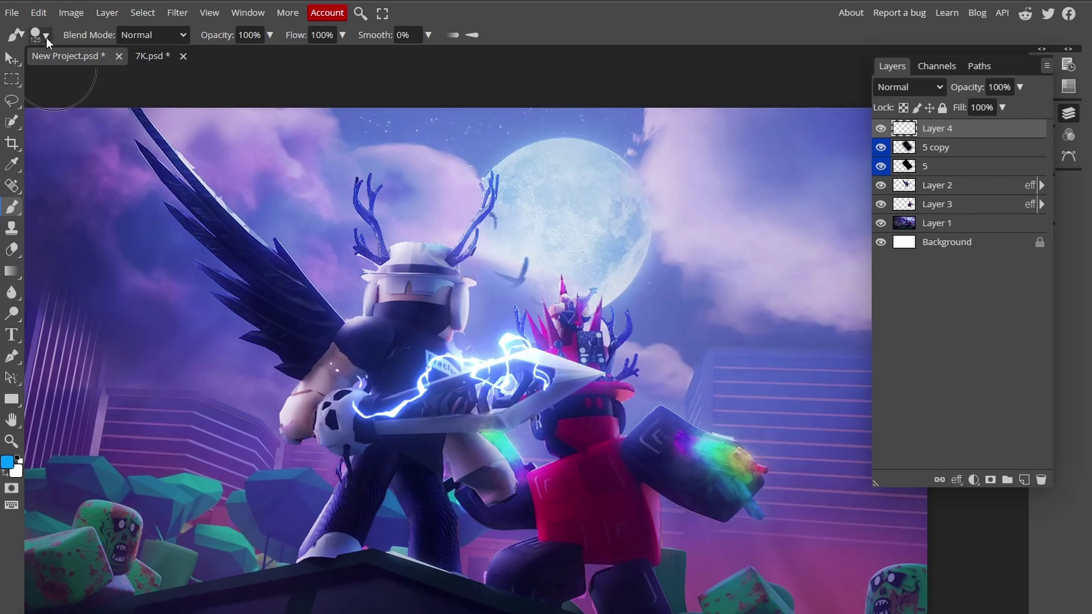
pyautogui.click(42, 36)
pyautogui.moveTo(156, 106); pyautogui.dragTo(100, 105)
pyautogui.click(363, 26)
pyautogui.moveTo(199, 37); pyautogui.dragTo(198, 36)
pyautogui.moveTo(298, 34); pyautogui.dragTo(285, 35)
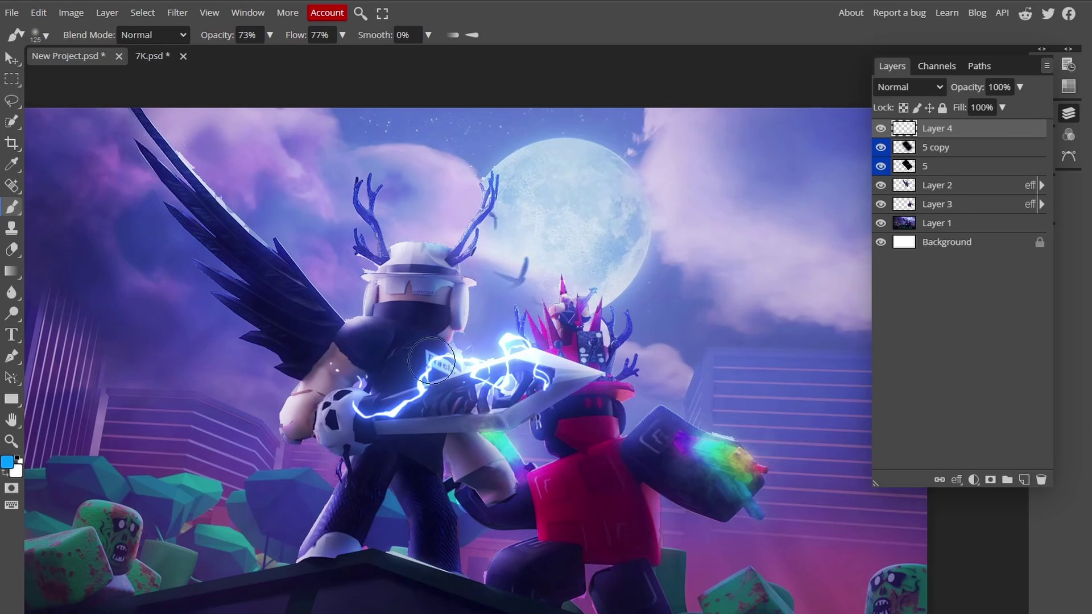
# Step: Paint a soft blue glow over the sword and lightning on the new layer, enlarging the brush progressively to 800 px
pyautogui.press(']')
pyautogui.press(']')
pyautogui.click(382, 409)
pyautogui.click(422, 402)
pyautogui.press(']')
pyautogui.press(']')
pyautogui.press(']')
pyautogui.click(476, 391)
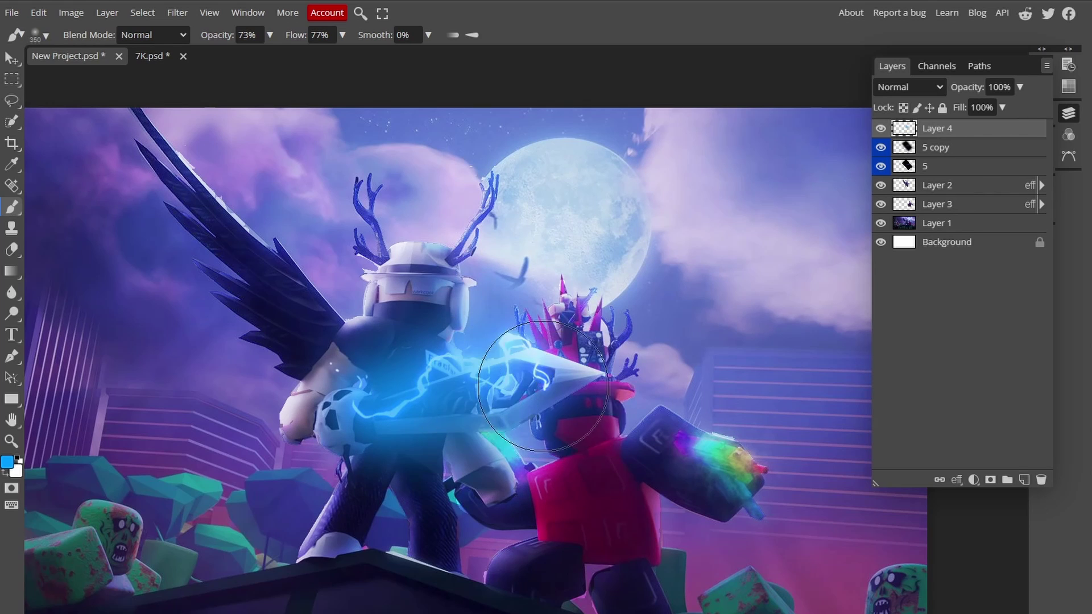
pyautogui.click(546, 390)
pyautogui.press(']')
pyautogui.press(']')
pyautogui.press(']')
pyautogui.press(']')
pyautogui.press(']')
pyautogui.press(']')
pyautogui.press(']')
pyautogui.click(400, 390)
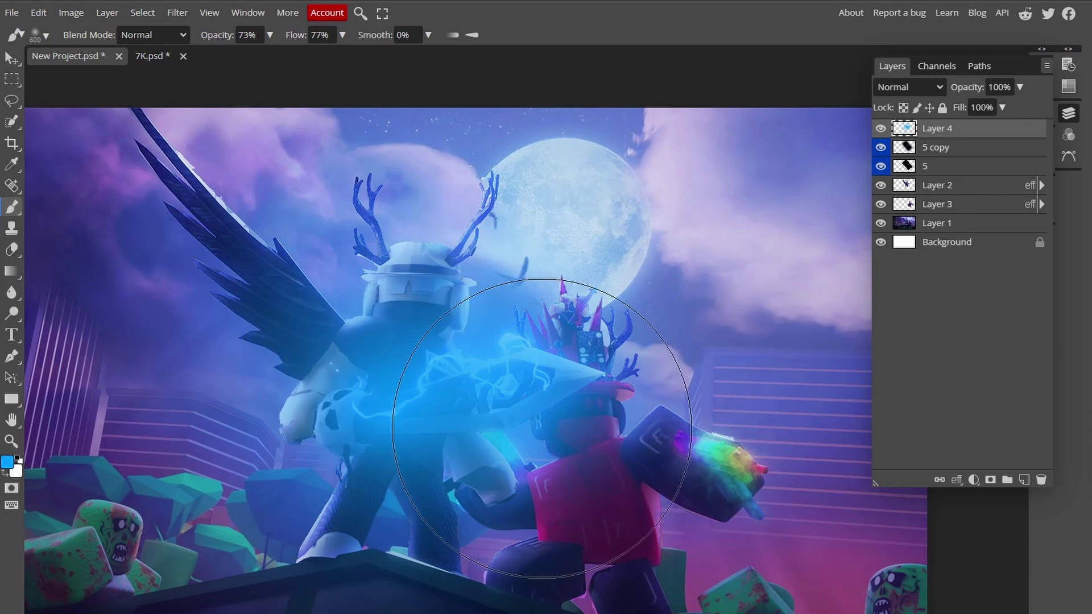
# Step: Set the blue glow layer to Overlay blending at 17% opacity
pyautogui.press('v')
pyautogui.click(922, 86)
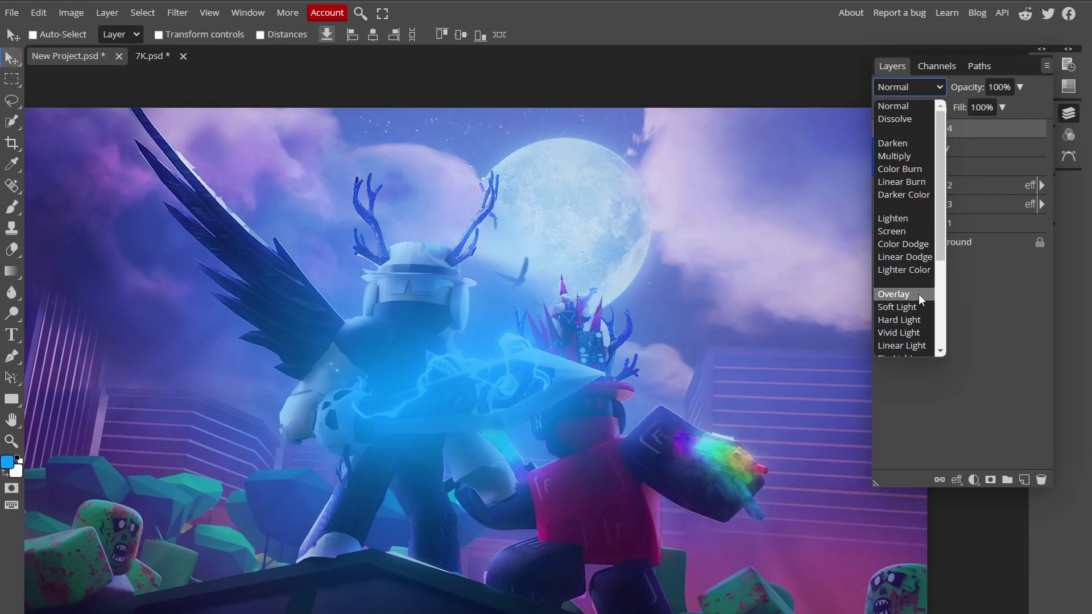
pyautogui.click(920, 294)
pyautogui.moveTo(977, 91); pyautogui.dragTo(691, 118)
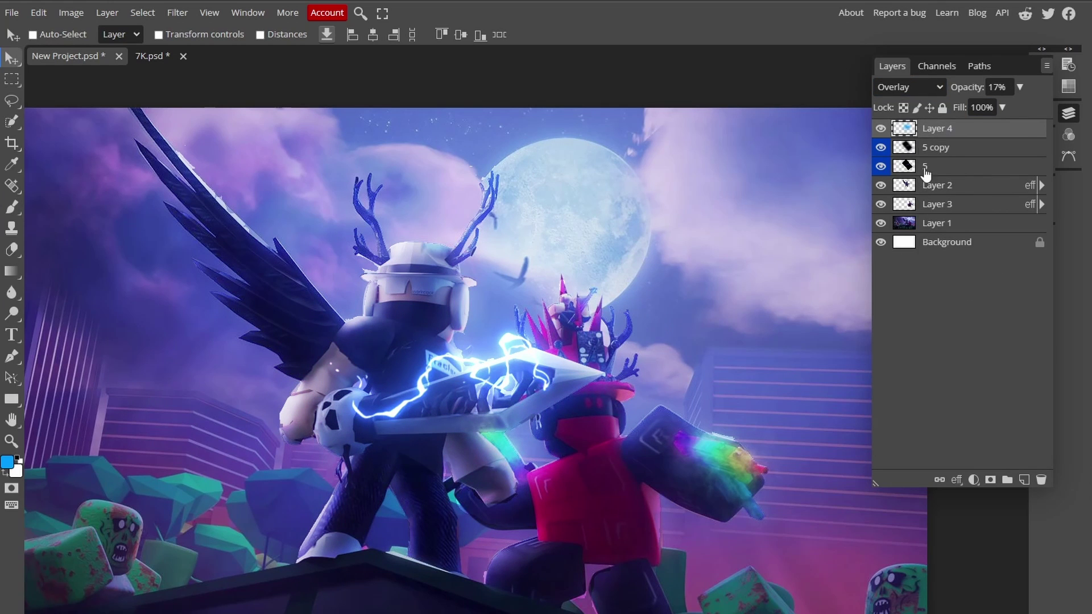
# Step: Duplicate the blue glow layer and set the copy to Color Dodge at 35% opacity
pyautogui.hotkey('ctrl', 'j')
pyautogui.click(918, 91)
pyautogui.click(903, 241)
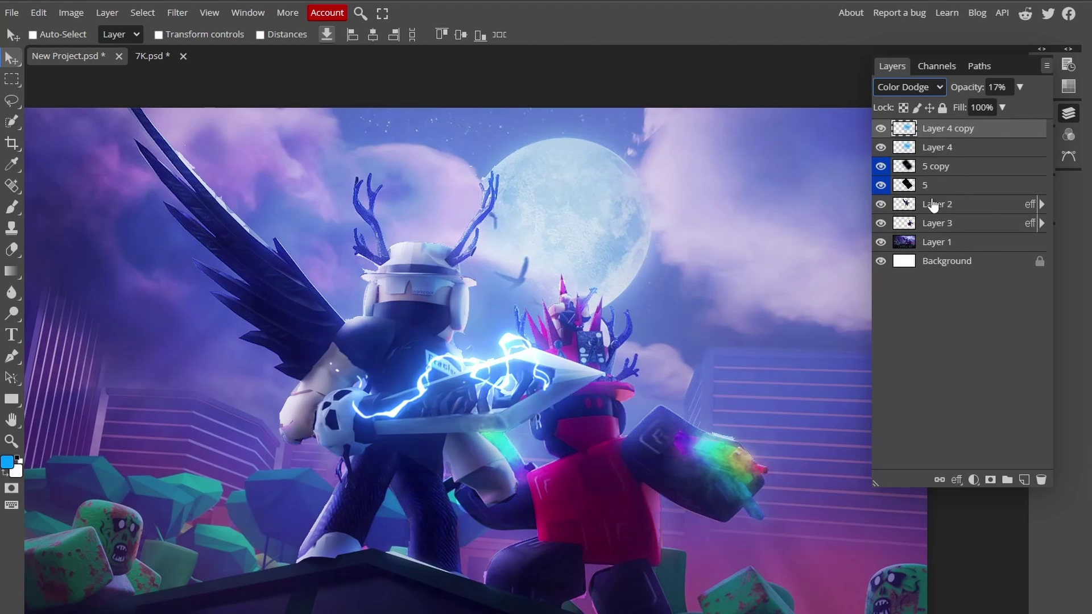
pyautogui.moveTo(967, 87); pyautogui.dragTo(883, 108)
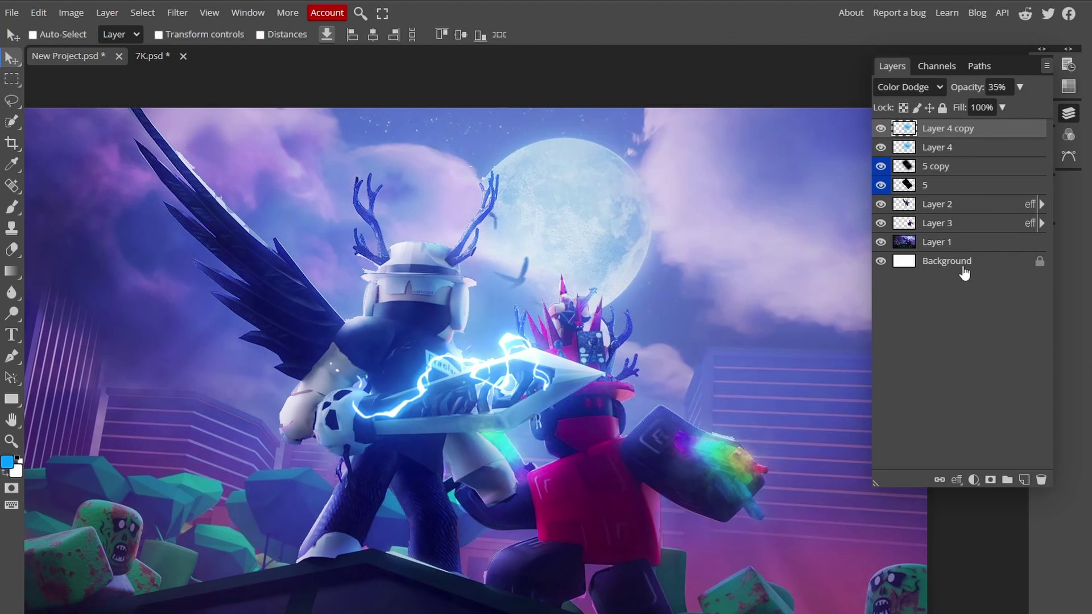
# Step: Duplicate the unblurred lightning bolt, offset the copy towards the sword's lower edge and rotate it
pyautogui.click(941, 166)
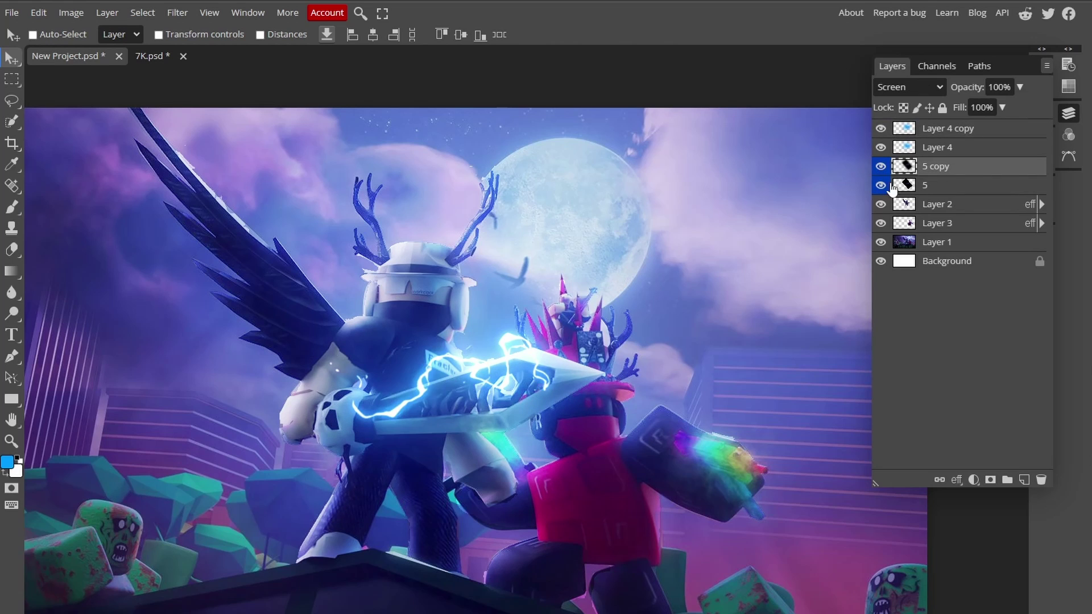
pyautogui.click(941, 185)
pyautogui.moveTo(547, 355); pyautogui.dragTo(567, 402)
pyautogui.hotkey('ctrl', 't')
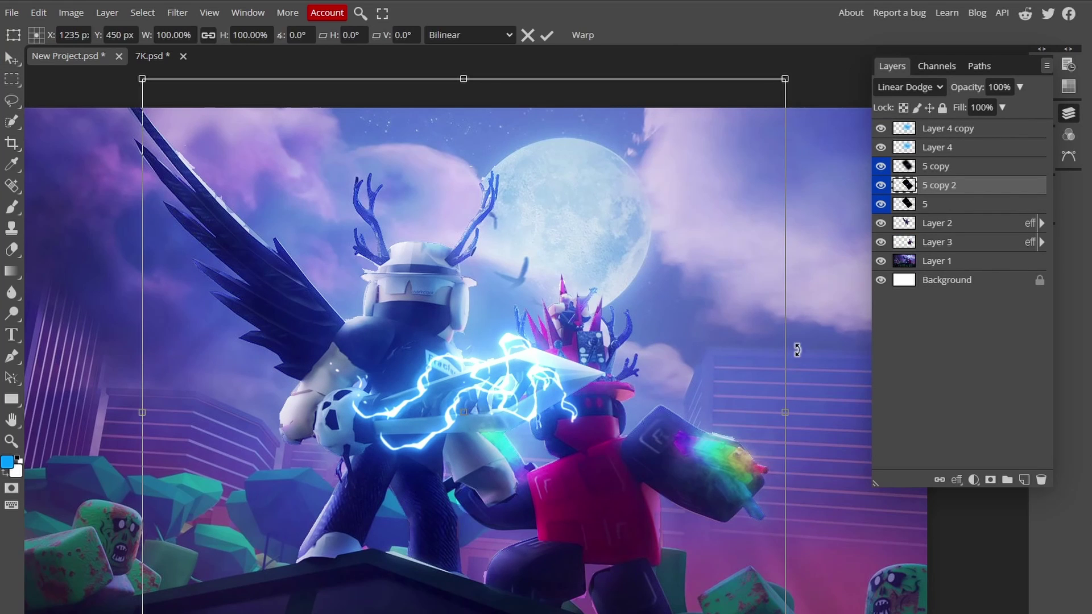
pyautogui.moveTo(797, 349); pyautogui.dragTo(272, 491)
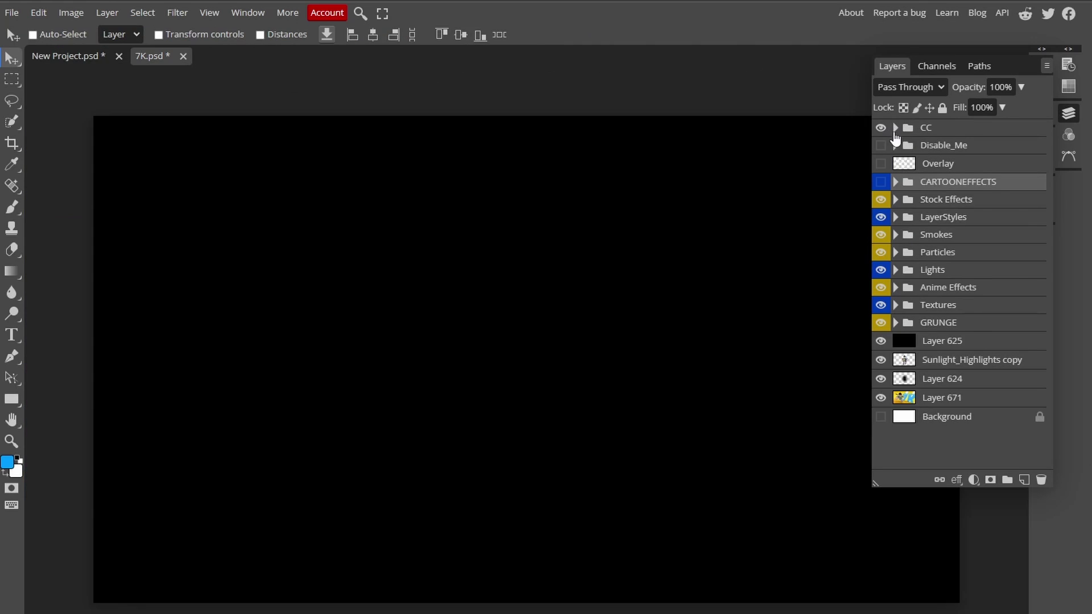
# Step: Preview the particle layers in the 7K.psd effects pack one at a time, from the numbered ones through the killoxs ones
pyautogui.click(897, 253)
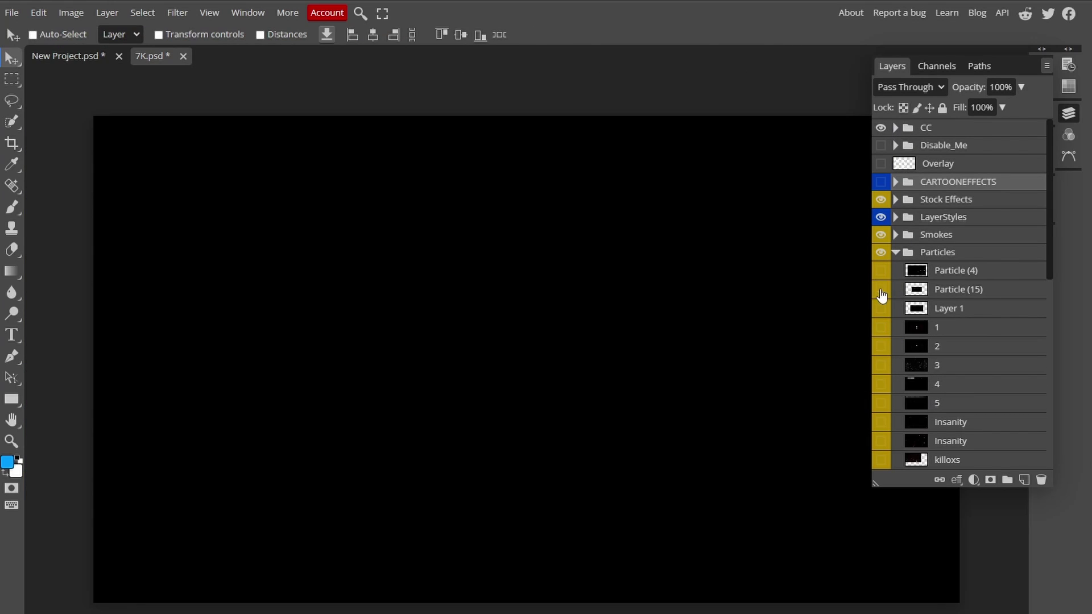
pyautogui.click(881, 327)
pyautogui.scroll(-3, 884, 319)
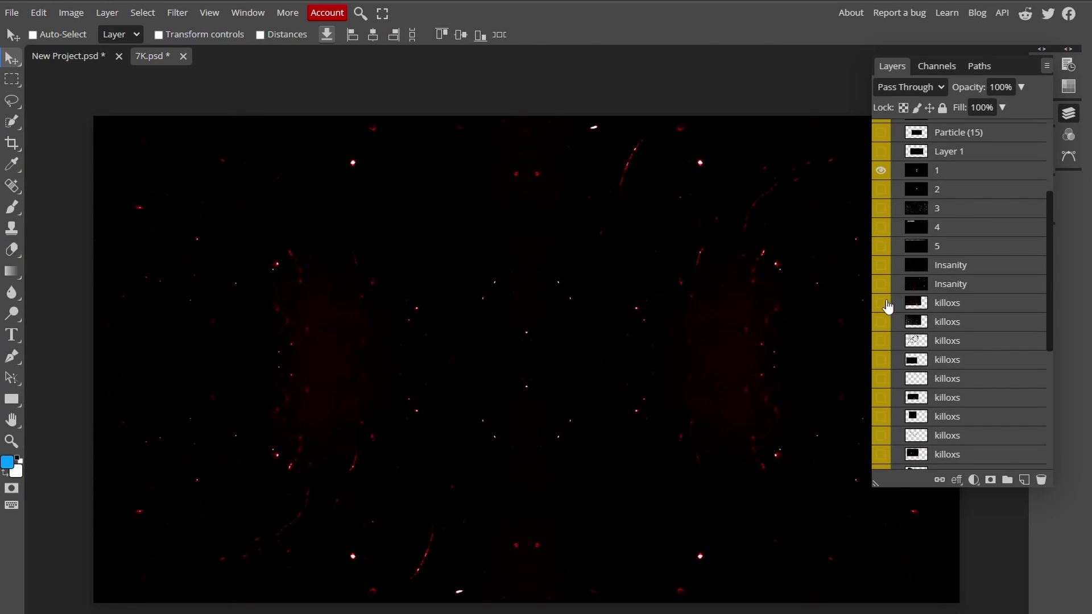
pyautogui.click(880, 170)
pyautogui.click(882, 246)
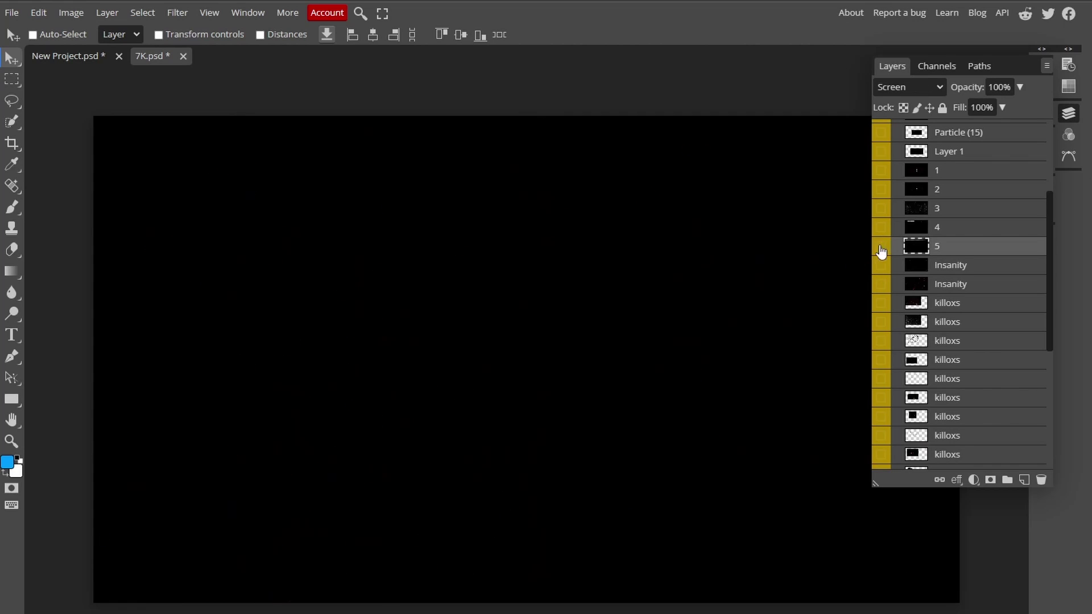
pyautogui.click(881, 246)
pyautogui.click(882, 302)
pyautogui.click(882, 302)
pyautogui.click(881, 322)
pyautogui.click(884, 322)
pyautogui.click(883, 341)
pyautogui.click(883, 341)
pyautogui.click(885, 361)
pyautogui.click(884, 361)
pyautogui.click(885, 378)
pyautogui.click(886, 378)
pyautogui.click(882, 397)
pyautogui.scroll(-3, 910, 381)
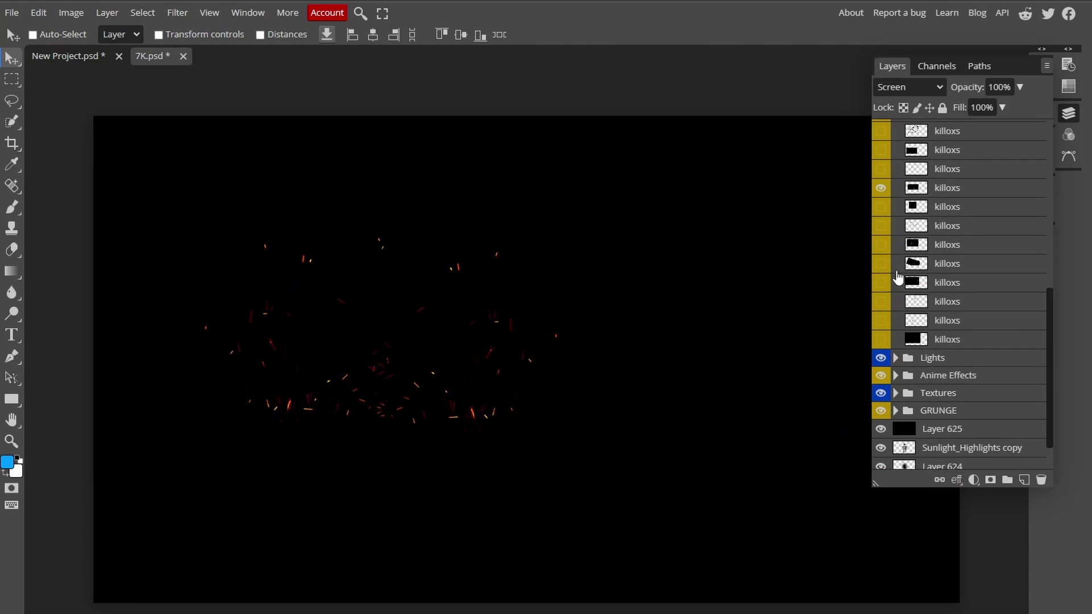
pyautogui.click(886, 189)
pyautogui.click(883, 209)
pyautogui.click(884, 209)
pyautogui.click(882, 223)
pyautogui.click(883, 226)
pyautogui.click(882, 243)
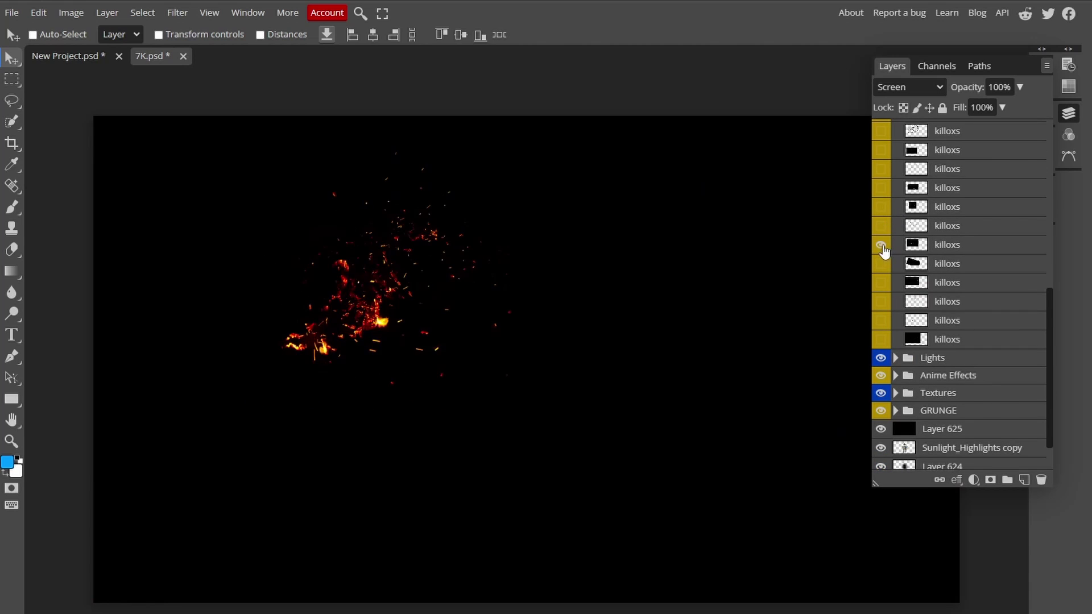
pyautogui.click(883, 247)
# Step: Copy the killoxs particle layer with the tilted black thumbnail from 7K.psd into New Project.psd
pyautogui.click(882, 264)
pyautogui.click(932, 269)
pyautogui.moveTo(566, 261); pyautogui.dragTo(69, 56)
pyautogui.click(68, 56)
pyautogui.scroll(4, 603, 372)
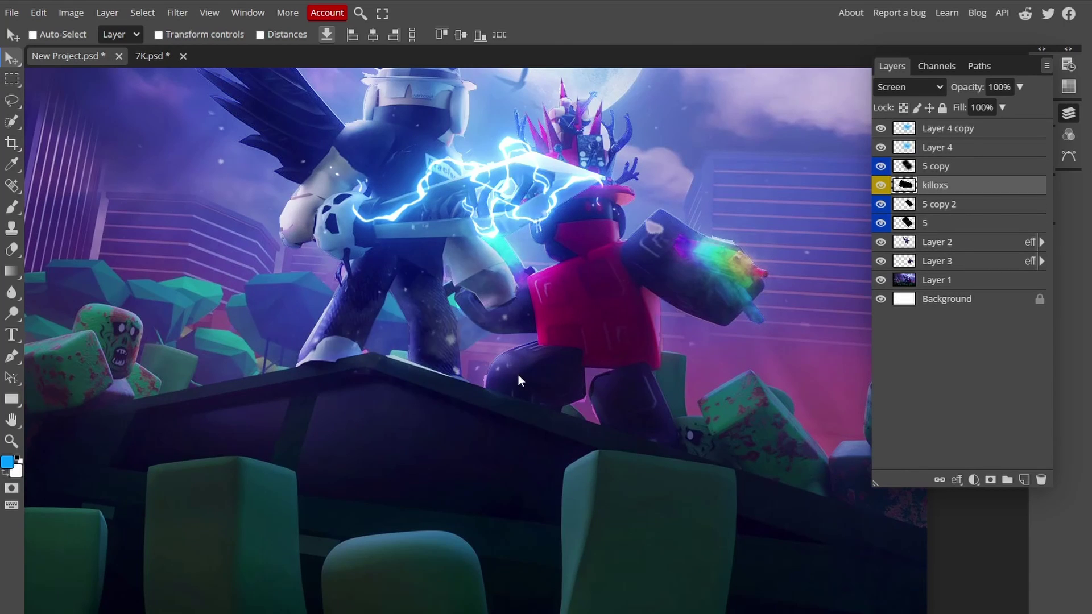
pyautogui.scroll(5, 620, 373)
pyautogui.scroll(-4, 511, 487)
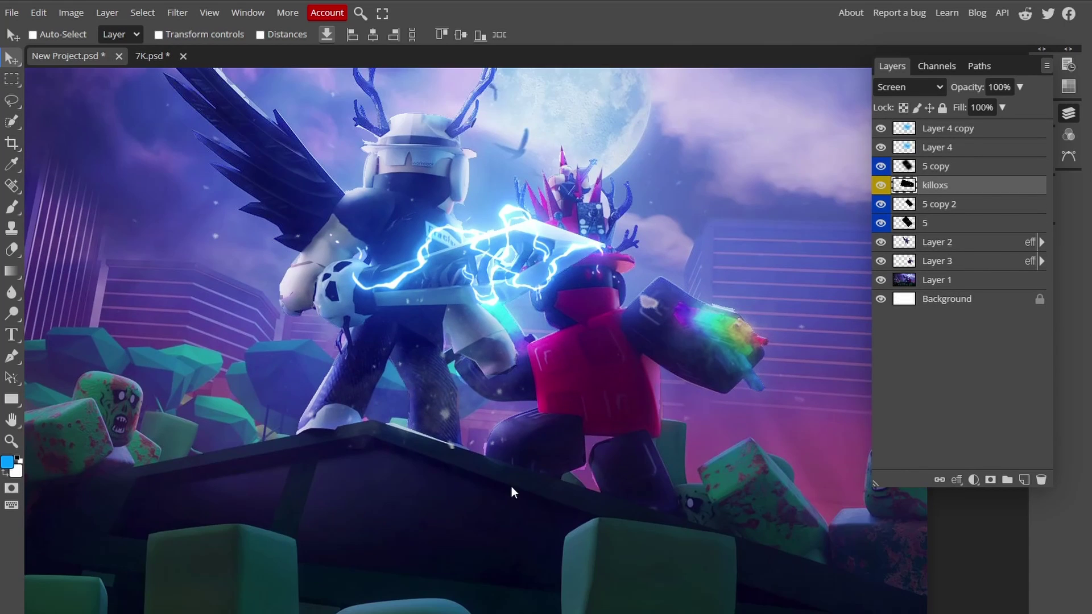
# Step: Position the killoxs particles over the red character's side, and duplicate them to cover the white character's side
pyautogui.moveTo(495, 427); pyautogui.dragTo(721, 487)
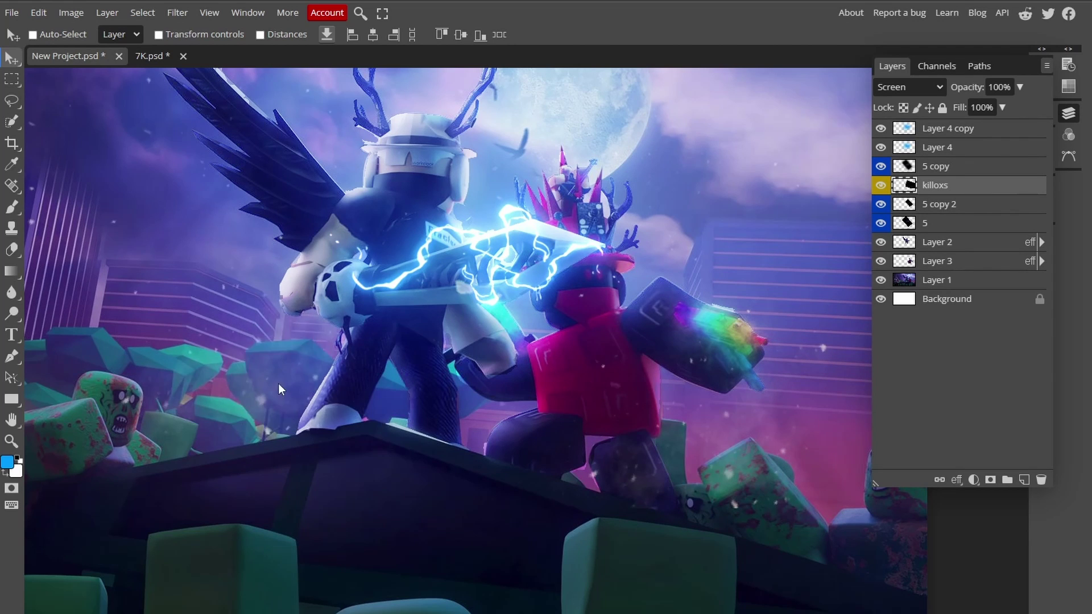
pyautogui.hotkey('ctrl', 'j')
pyautogui.scroll(-3, 523, 379)
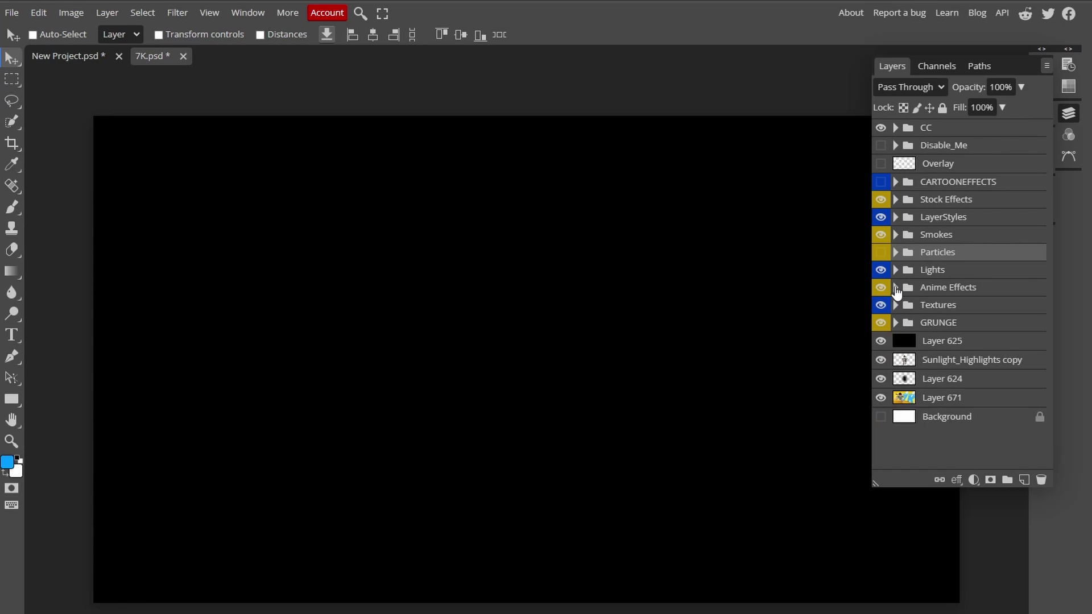
# Step: Preview layers 1, 2, 3, 4 and 6 of the Anime Effects group in the 7K.psd pack
pyautogui.click(896, 287)
pyautogui.click(881, 307)
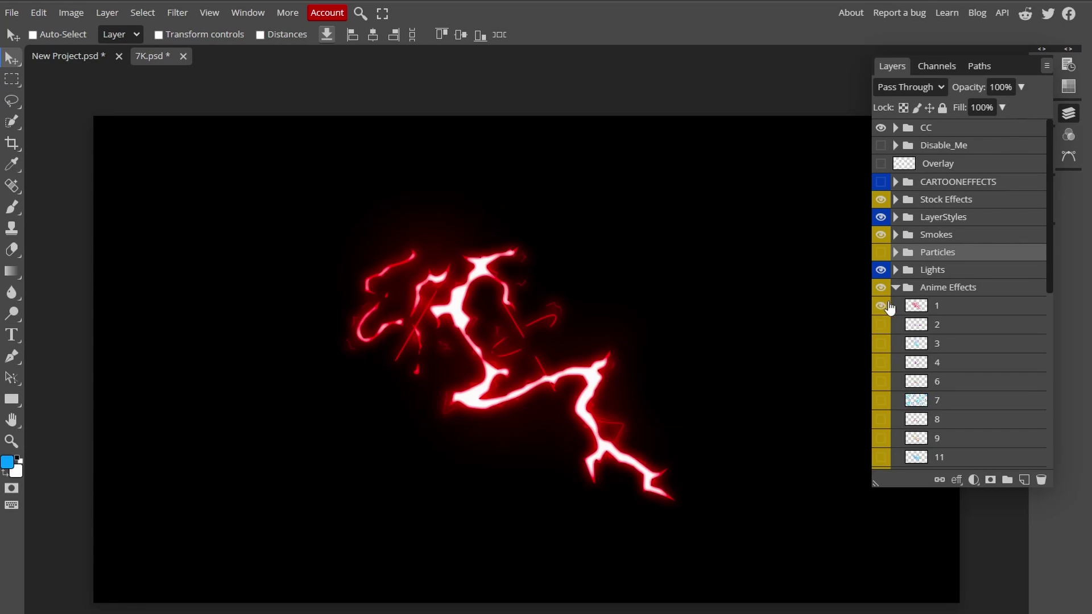
pyautogui.scroll(-3, 882, 307)
pyautogui.click(880, 149)
pyautogui.click(882, 168)
pyautogui.click(882, 169)
pyautogui.click(882, 187)
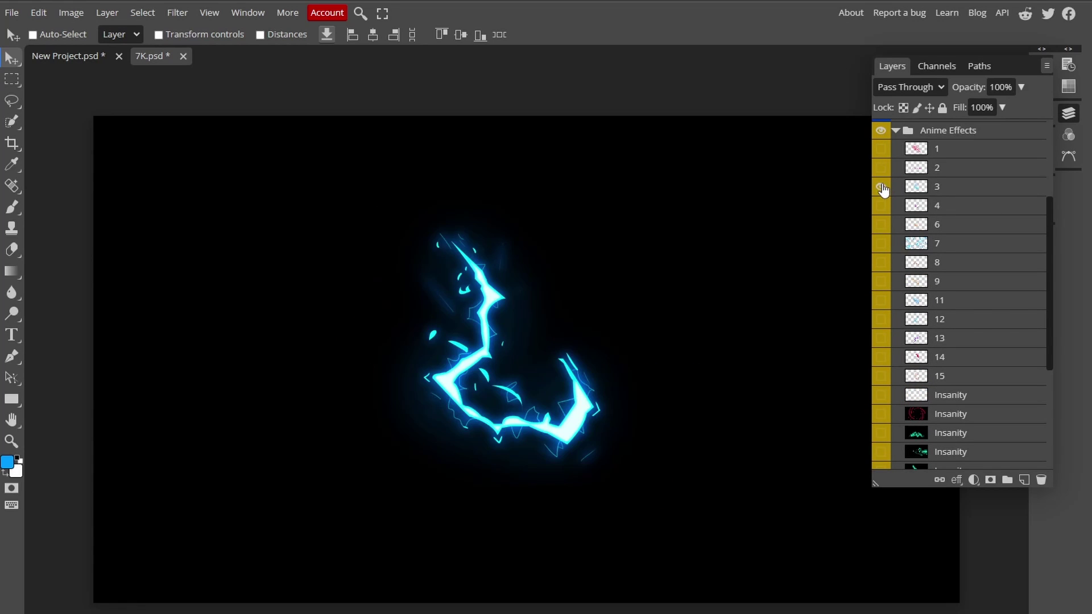
pyautogui.click(882, 189)
pyautogui.click(883, 206)
pyautogui.click(881, 205)
pyautogui.click(881, 225)
pyautogui.click(880, 224)
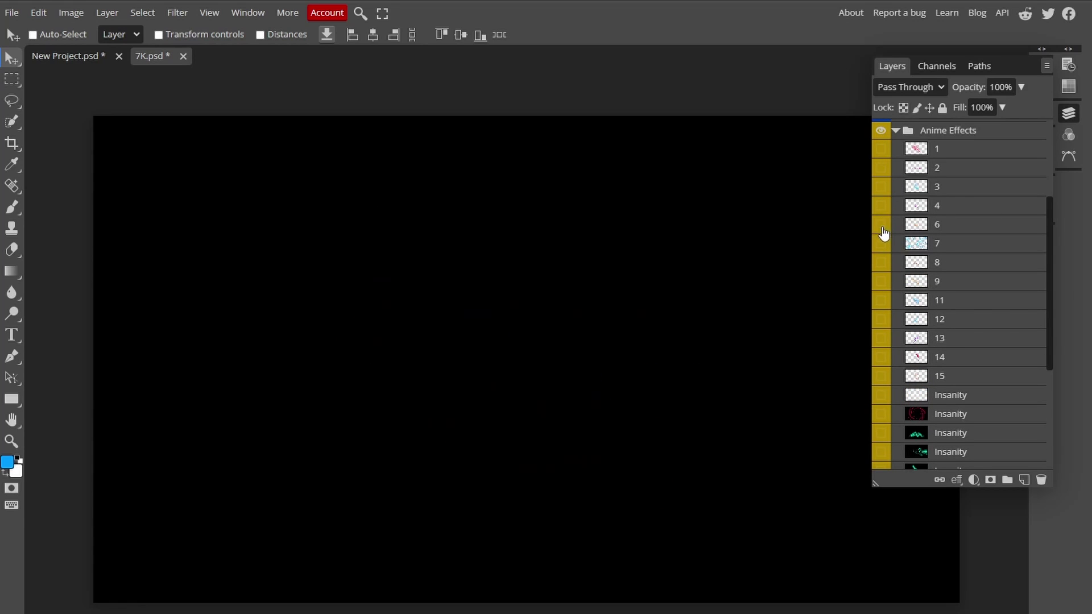
pyautogui.click(881, 206)
pyautogui.click(881, 206)
# Step: Copy anime effect layer 8 into New Project.psd and place its pink lightning around the white character's waist and arm
pyautogui.click(881, 262)
pyautogui.click(967, 263)
pyautogui.moveTo(80, 32); pyautogui.dragTo(696, 332)
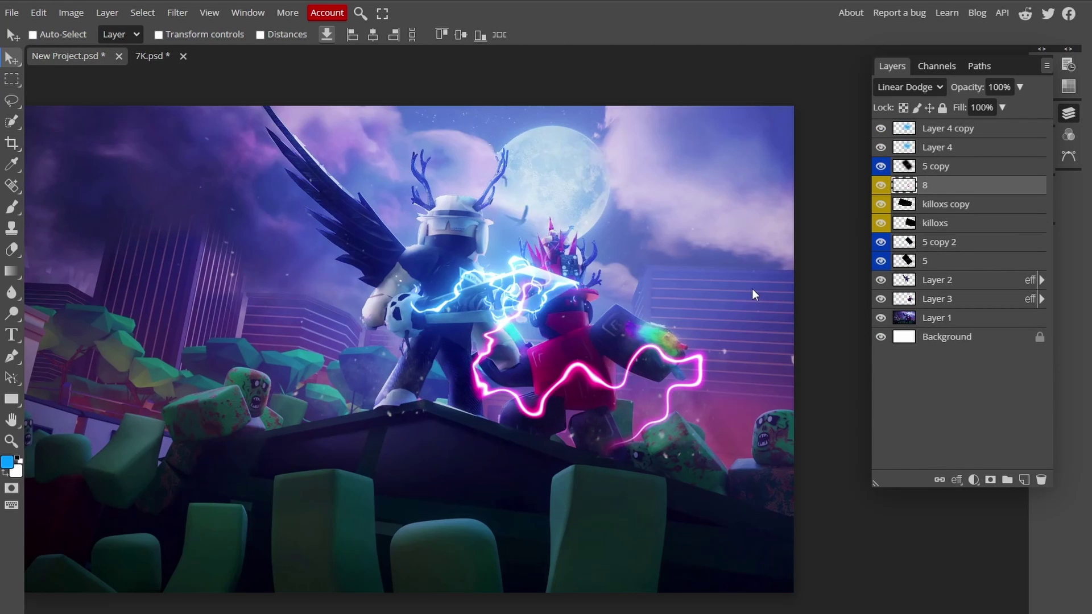
pyautogui.moveTo(631, 352); pyautogui.dragTo(501, 304)
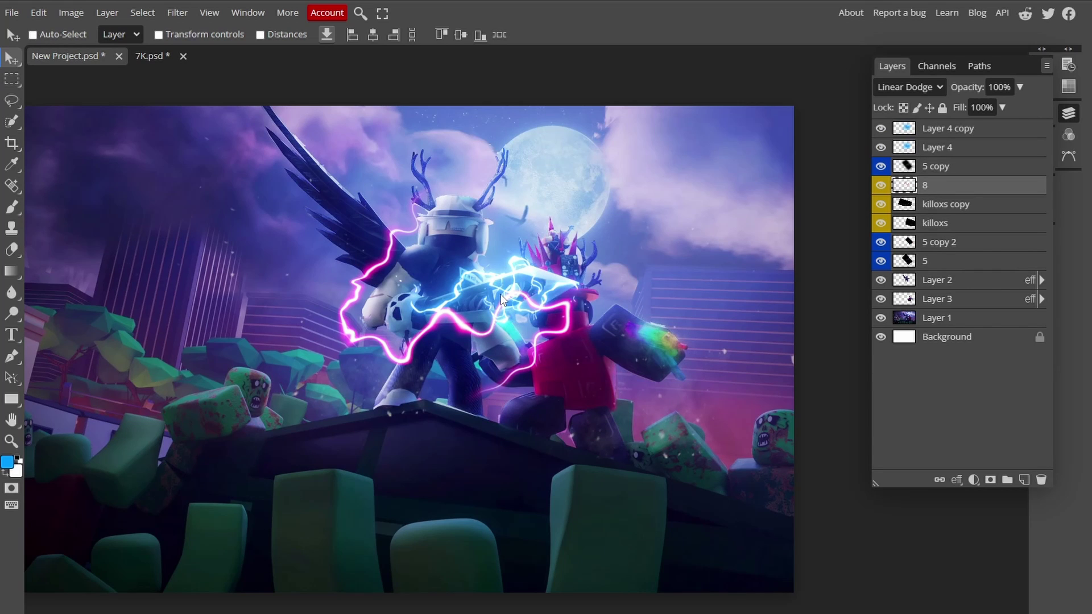
# Step: Shift the hue of the pink lightning with Hue/Saturation so that it matches the blue sword lightning
pyautogui.hotkey('ctrl', 'u')
pyautogui.moveTo(185, 114); pyautogui.dragTo(770, 183)
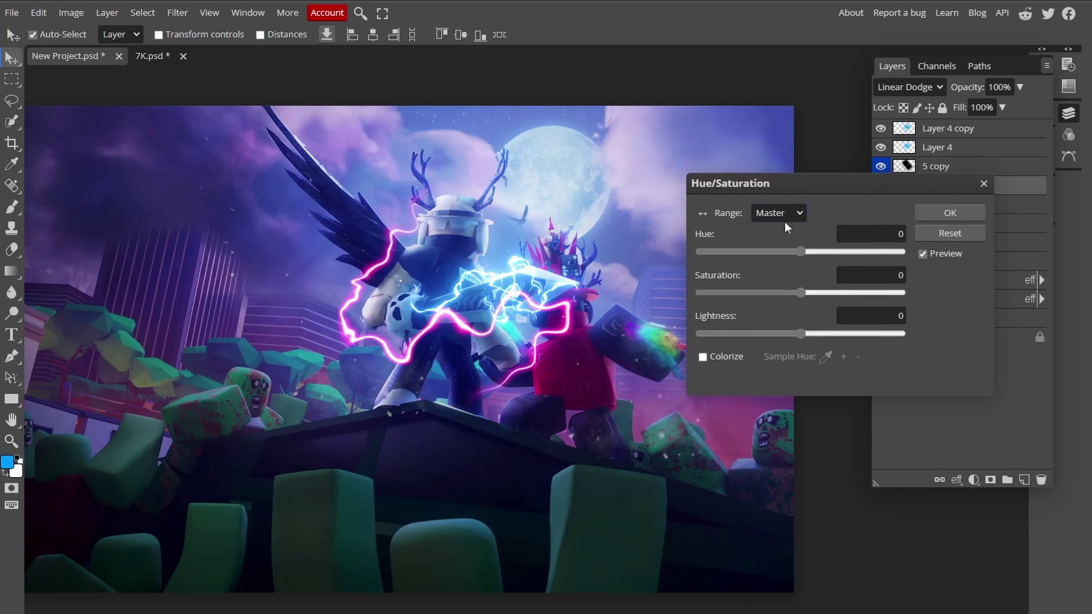
pyautogui.moveTo(801, 251)
pyautogui.mouseDown()
pyautogui.moveTo(895, 250)
pyautogui.moveTo(793, 248)
pyautogui.mouseUp()
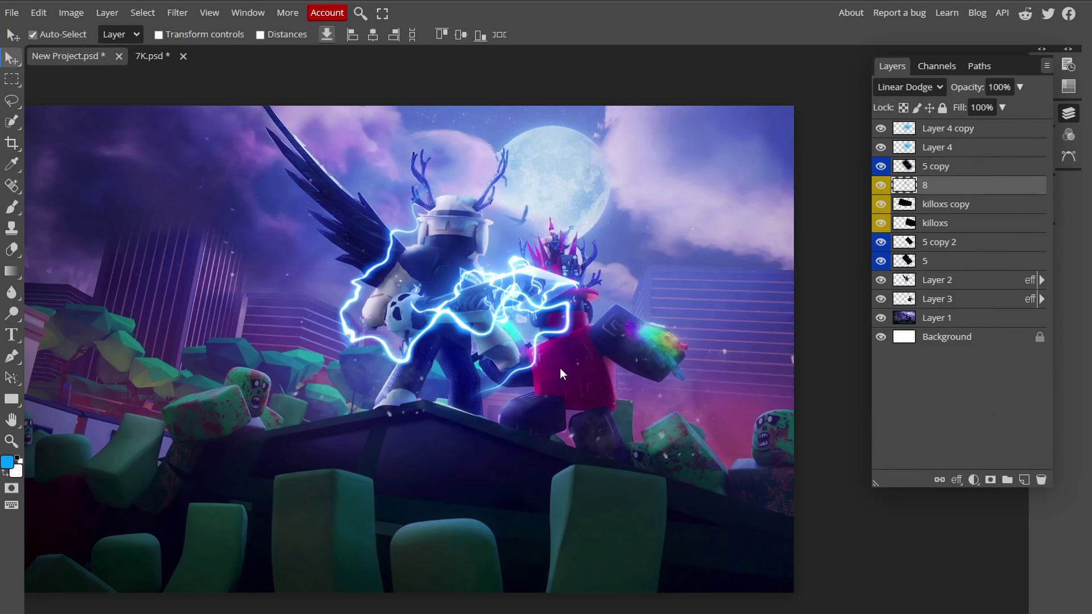
# Step: Adjust the layer 8 lightning lower across the white character's legs, and place a duplicate of it over the red character
pyautogui.click(944, 129)
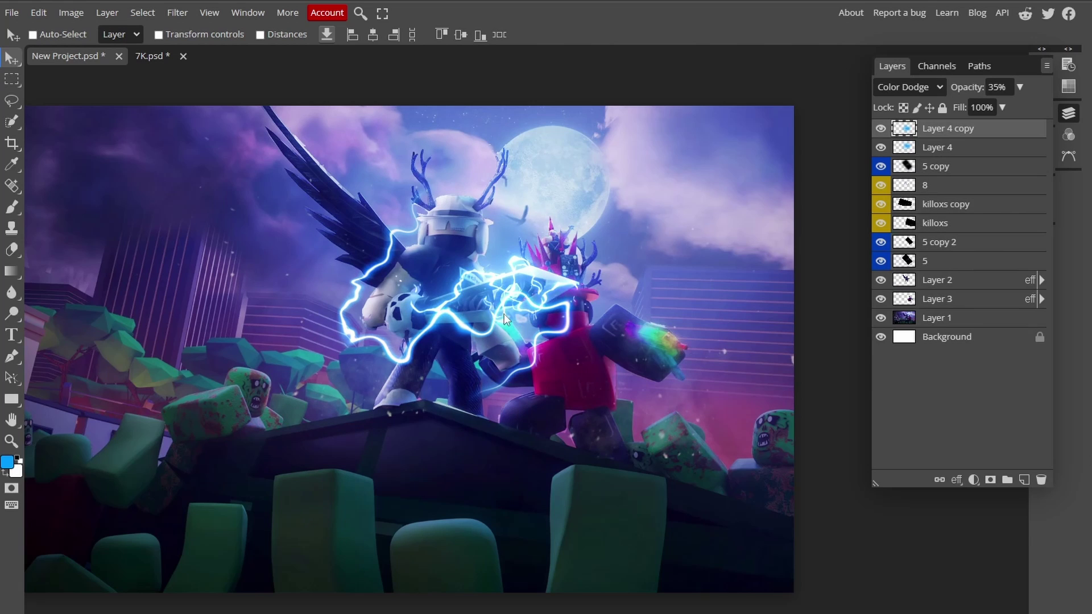
pyautogui.click(885, 131)
pyautogui.click(885, 131)
pyautogui.click(882, 168)
pyautogui.click(881, 169)
pyautogui.click(881, 188)
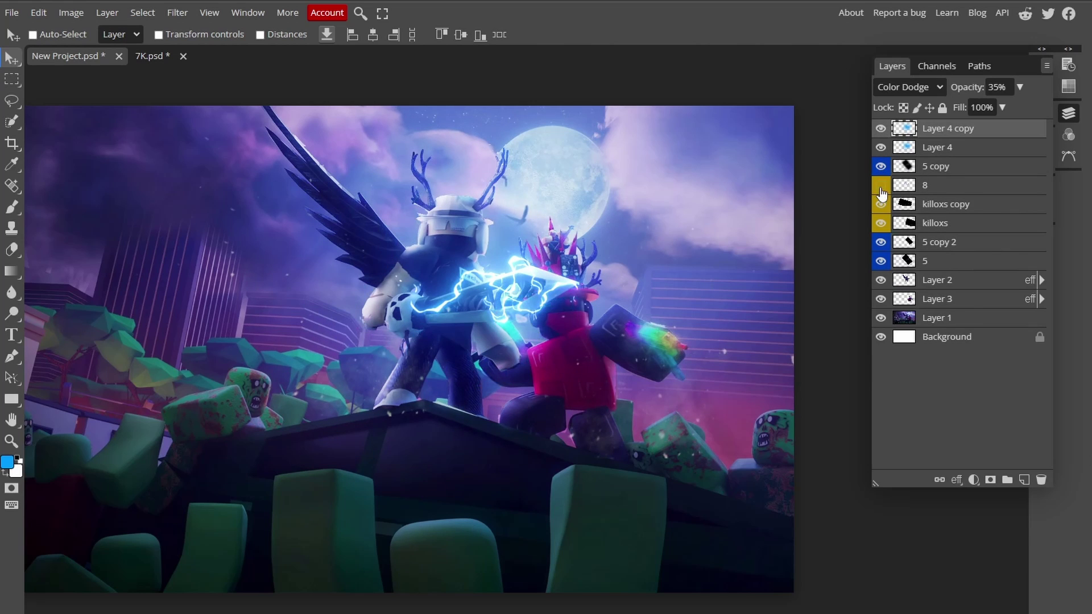
pyautogui.click(881, 188)
pyautogui.click(931, 190)
pyautogui.moveTo(459, 318); pyautogui.dragTo(445, 343)
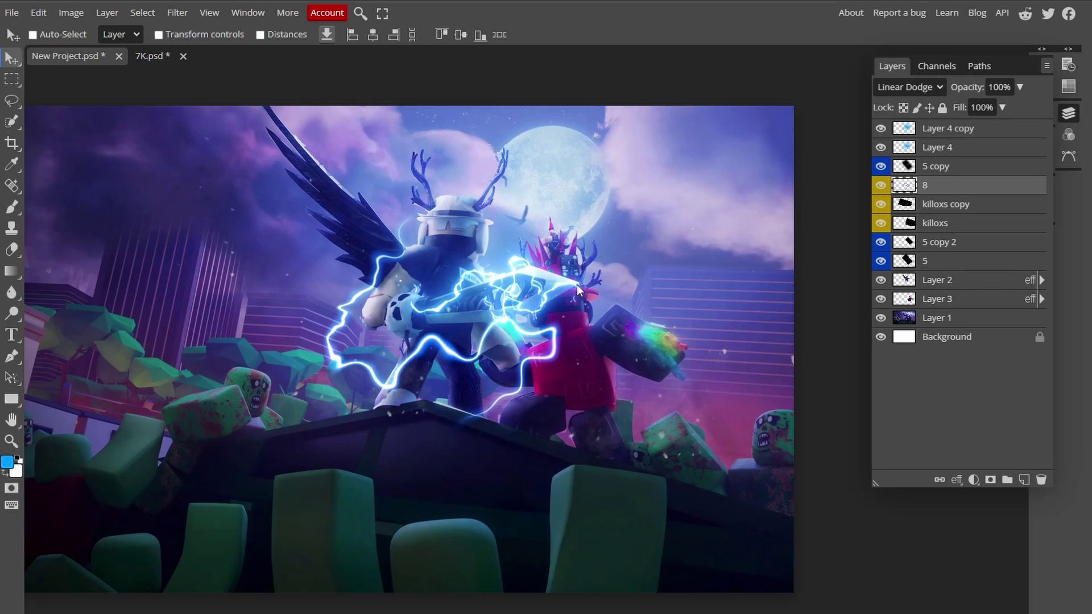
pyautogui.moveTo(578, 290); pyautogui.dragTo(620, 398)
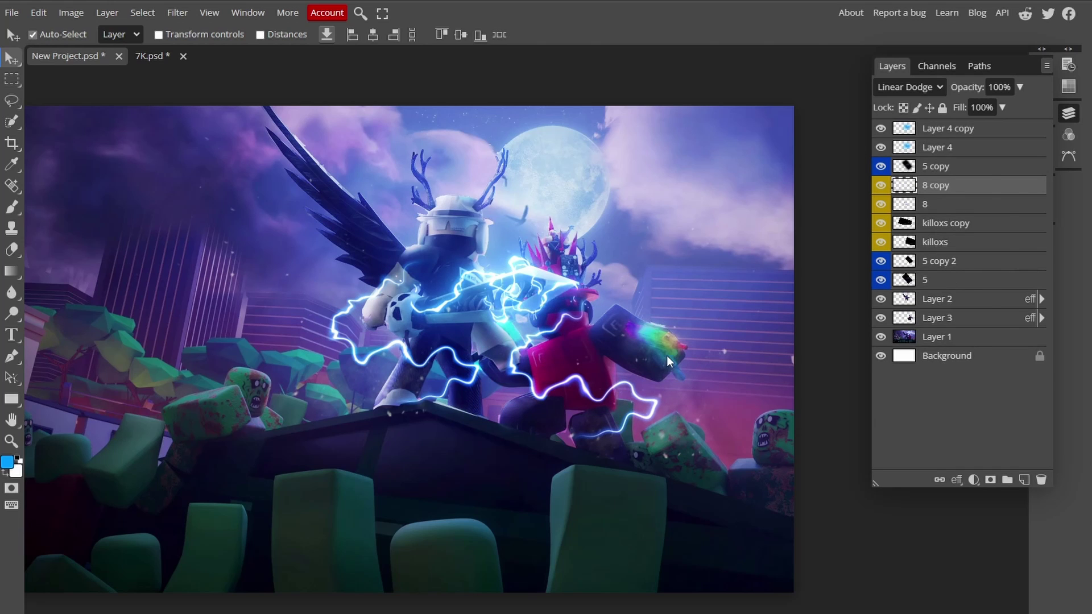
# Step: Shift the hue of the lightning copy by 111 to make it pink and rotate it by about 139°
pyautogui.hotkey('ctrl', 'u')
pyautogui.moveTo(801, 252); pyautogui.dragTo(862, 254)
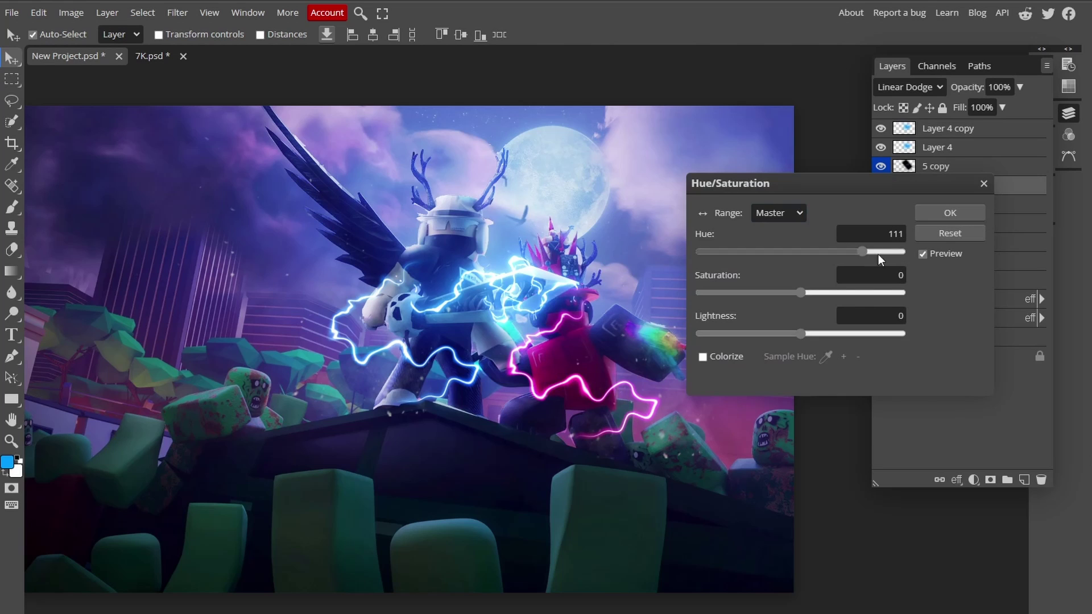
pyautogui.press('Return')
pyautogui.hotkey('ctrl', 't')
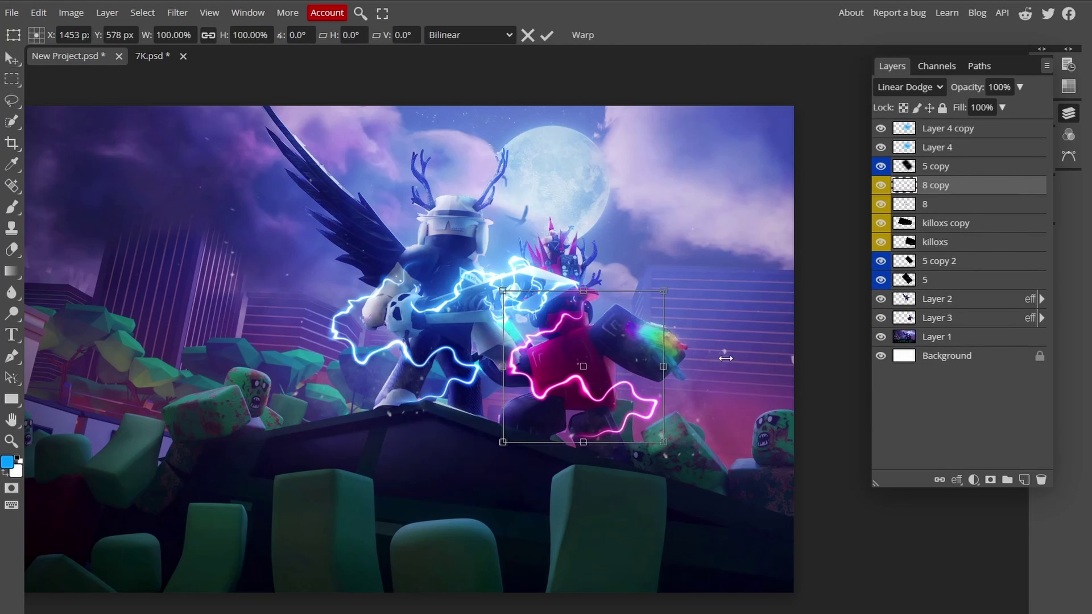
pyautogui.moveTo(671, 284); pyautogui.dragTo(574, 450)
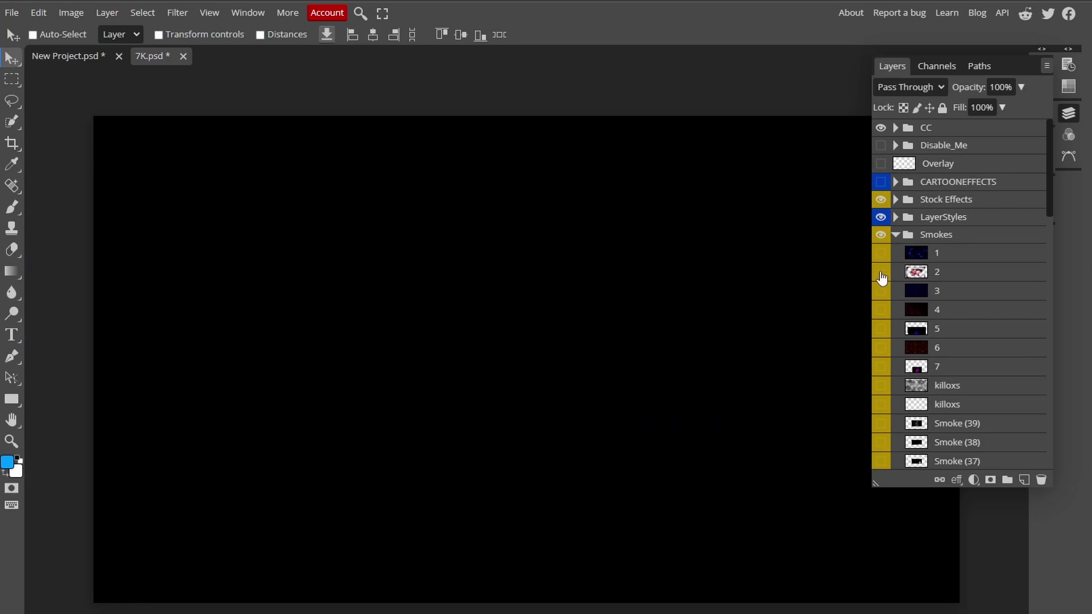
# Step: Copy red smoke layer 2 from the Smokes group of 7K.psd into New Project.psd and place it over the red character
pyautogui.click(881, 272)
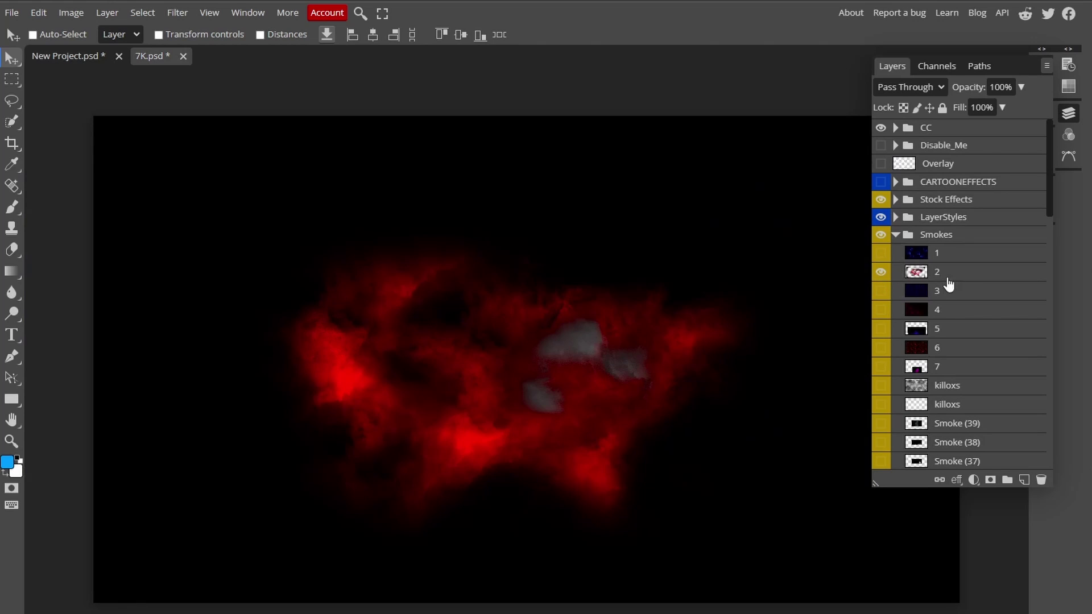
pyautogui.click(947, 276)
pyautogui.moveTo(588, 356); pyautogui.dragTo(769, 317)
pyautogui.scroll(-1, 657, 404)
pyautogui.press('space')
pyautogui.press('space')
pyautogui.moveTo(705, 337); pyautogui.dragTo(631, 341)
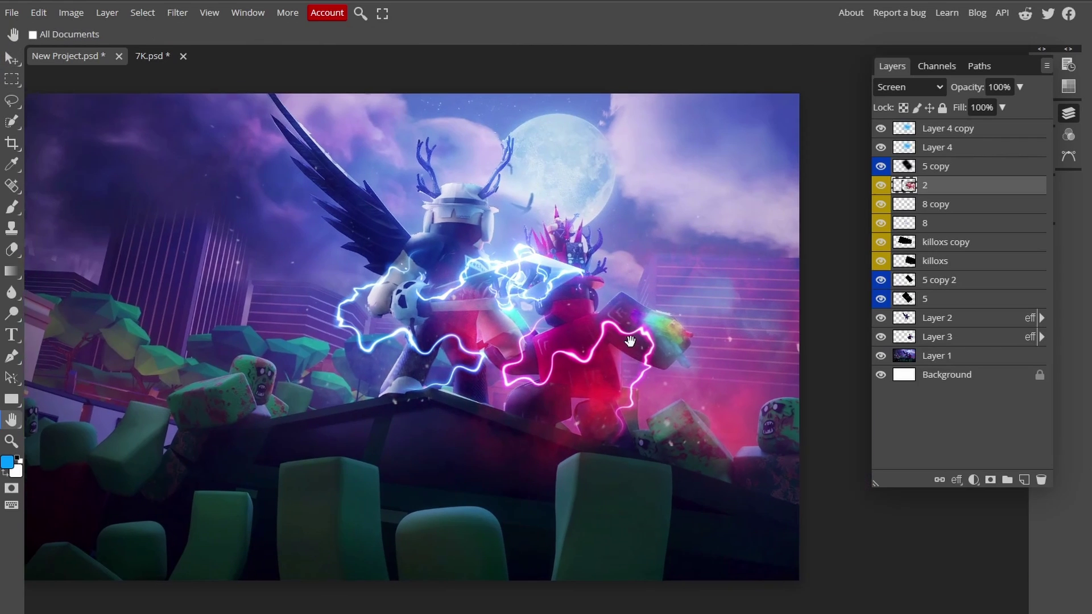
# Step: Erase the red smoke covering the characters with an enlarged soft eraser at 84% opacity and 91% flow
pyautogui.press('e')
pyautogui.click(41, 35)
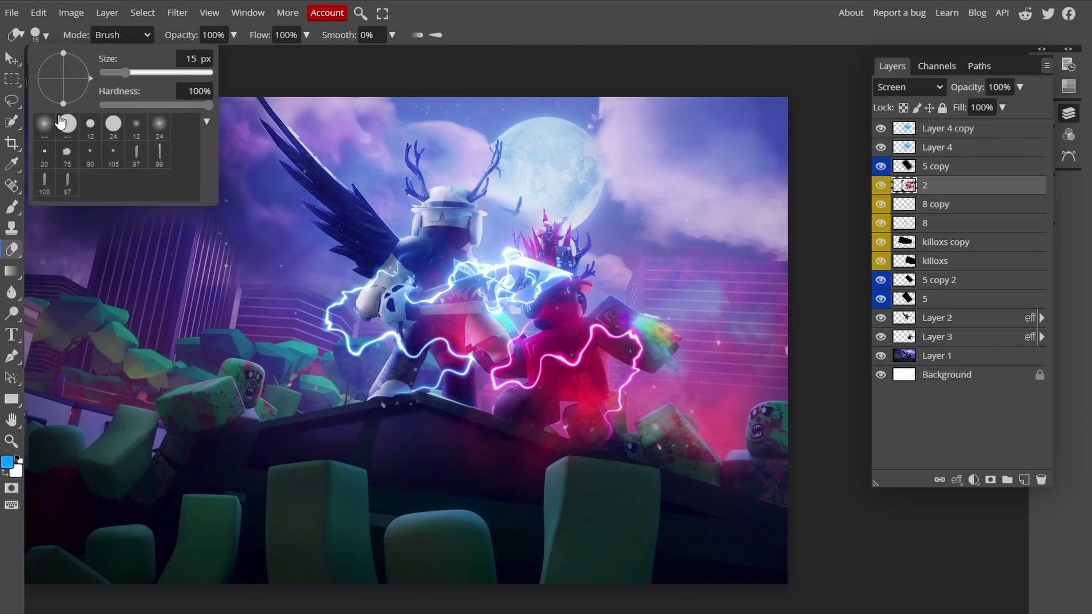
pyautogui.moveTo(191, 35); pyautogui.dragTo(180, 35)
pyautogui.moveTo(262, 35); pyautogui.dragTo(257, 35)
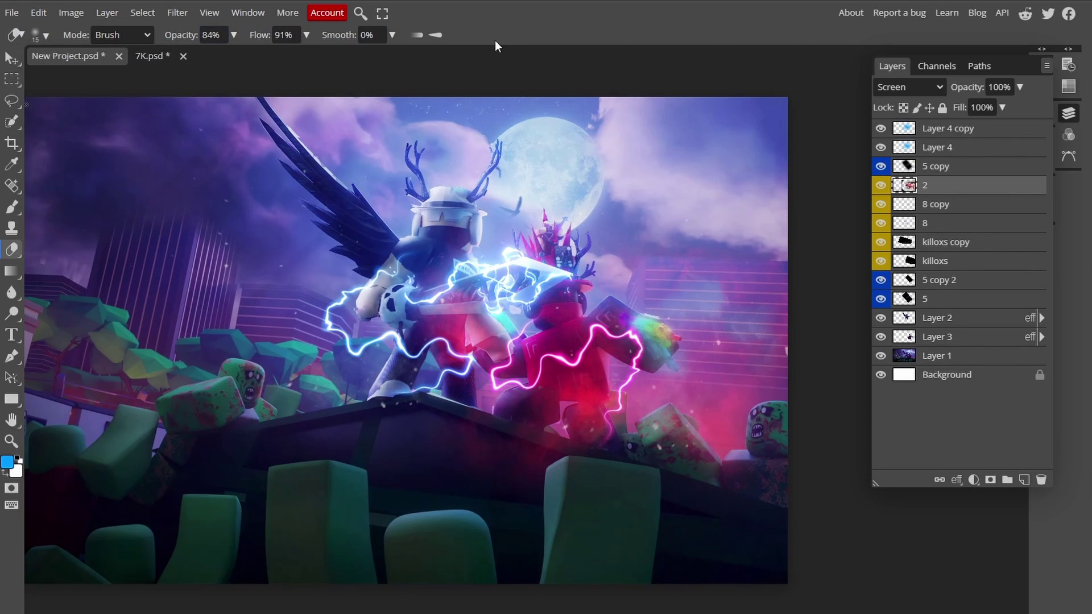
pyautogui.press(']')
pyautogui.press(']')
pyautogui.press(']')
pyautogui.press(']')
pyautogui.press(']')
pyautogui.press(']')
pyautogui.press(']')
pyautogui.press(']')
pyautogui.press(']')
pyautogui.press(']')
pyautogui.press(']')
pyautogui.press(']')
pyautogui.press(']')
pyautogui.press(']')
pyautogui.press(']')
pyautogui.press(']')
pyautogui.press(']')
pyautogui.click(572, 329)
pyautogui.moveTo(574, 359); pyautogui.dragTo(674, 338)
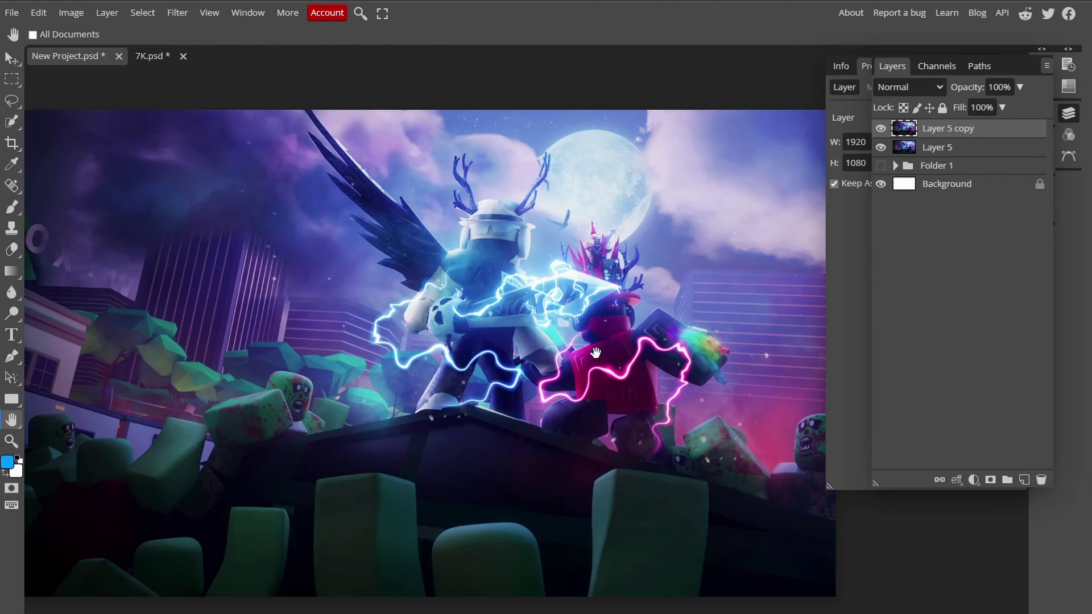
pyautogui.moveTo(596, 353); pyautogui.dragTo(626, 360)
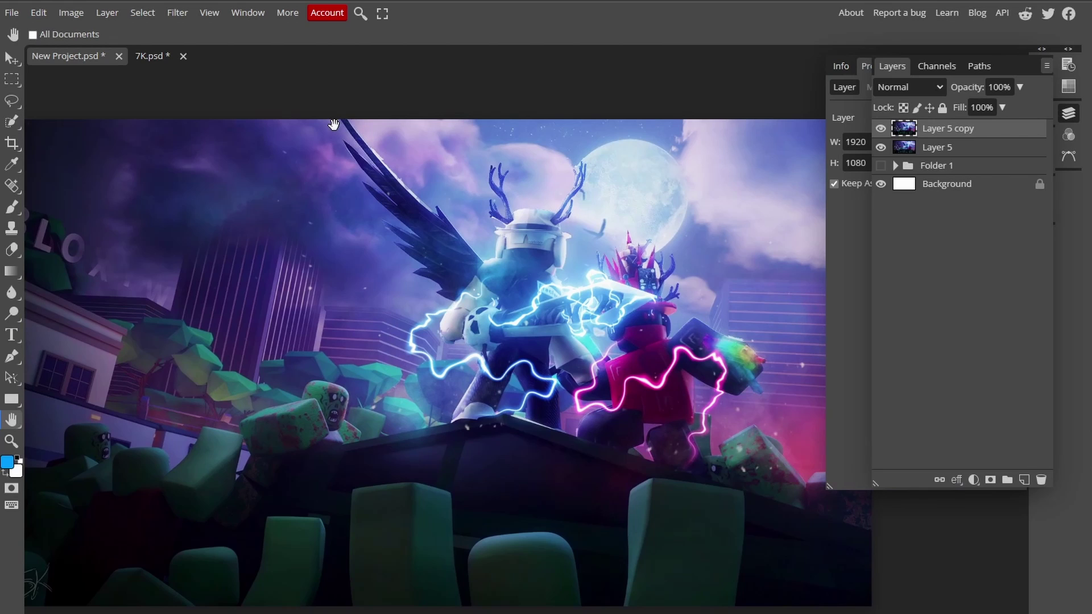